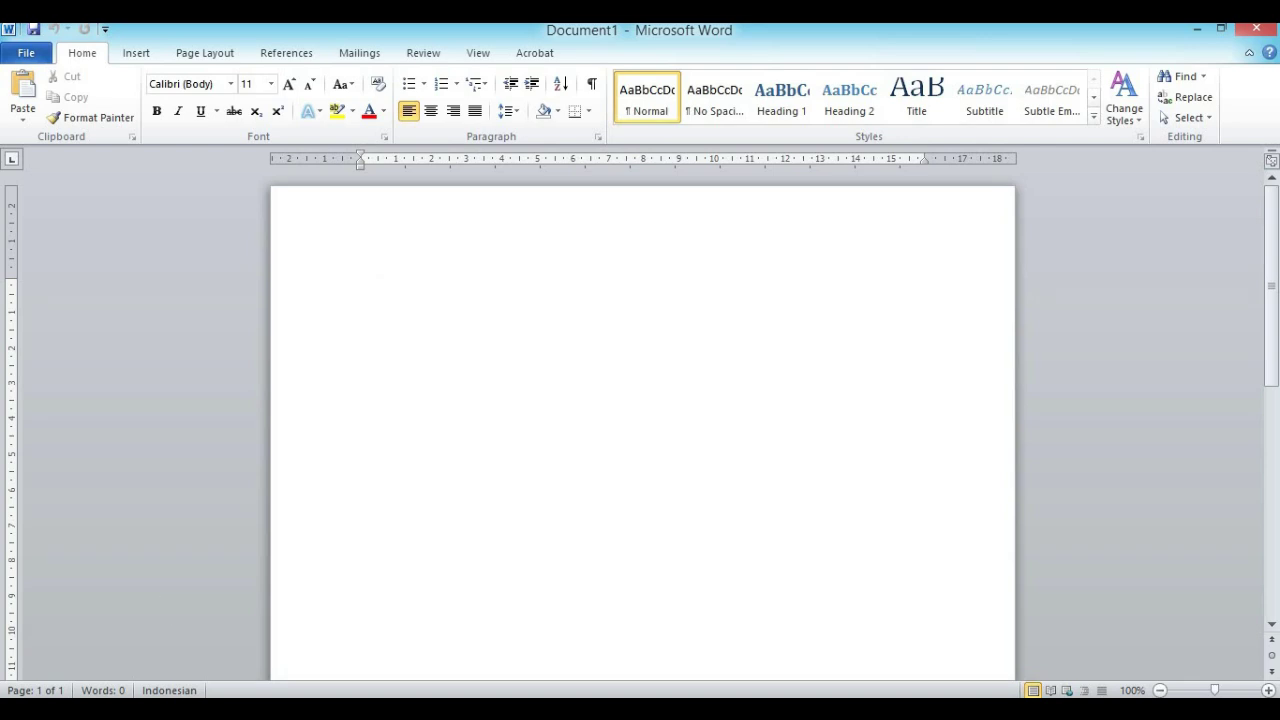
Switch to Notepad, cut all of its text, and paste it into the blank Word document
{"action": "key", "text": "alt+Tab"}
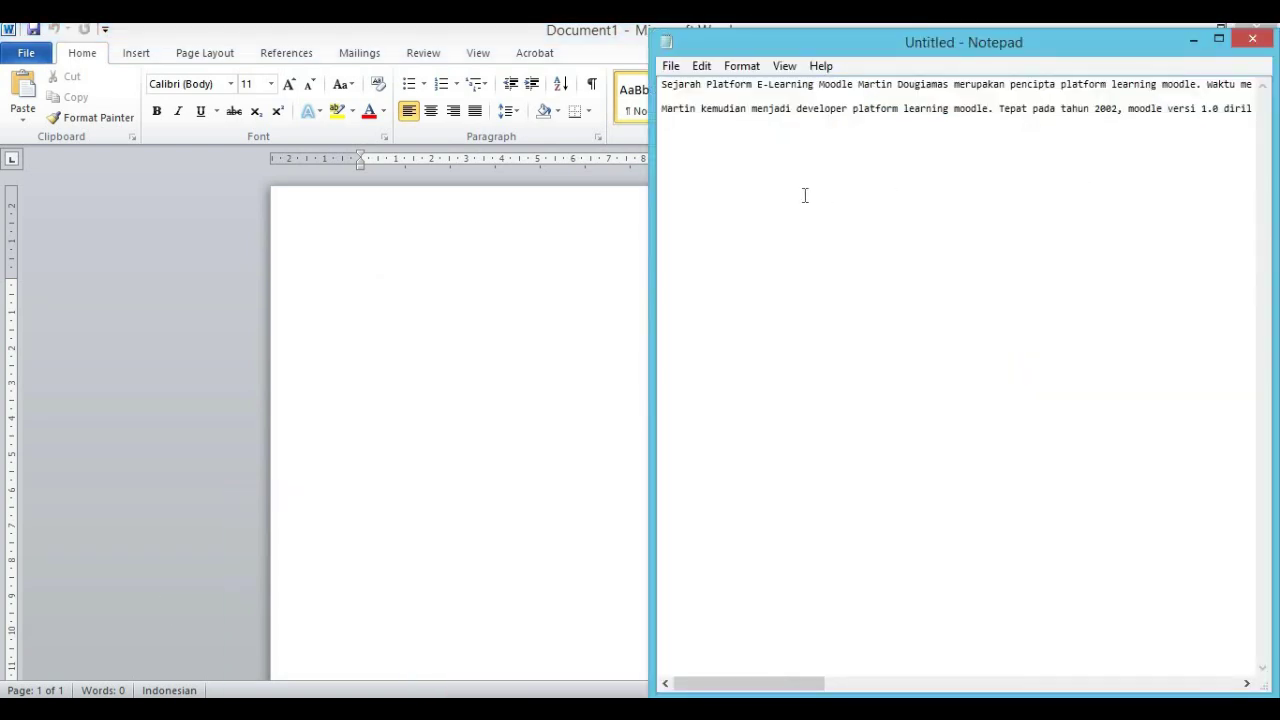
{"action": "key", "text": "ctrl+a"}
{"action": "key", "text": "ctrl+x"}
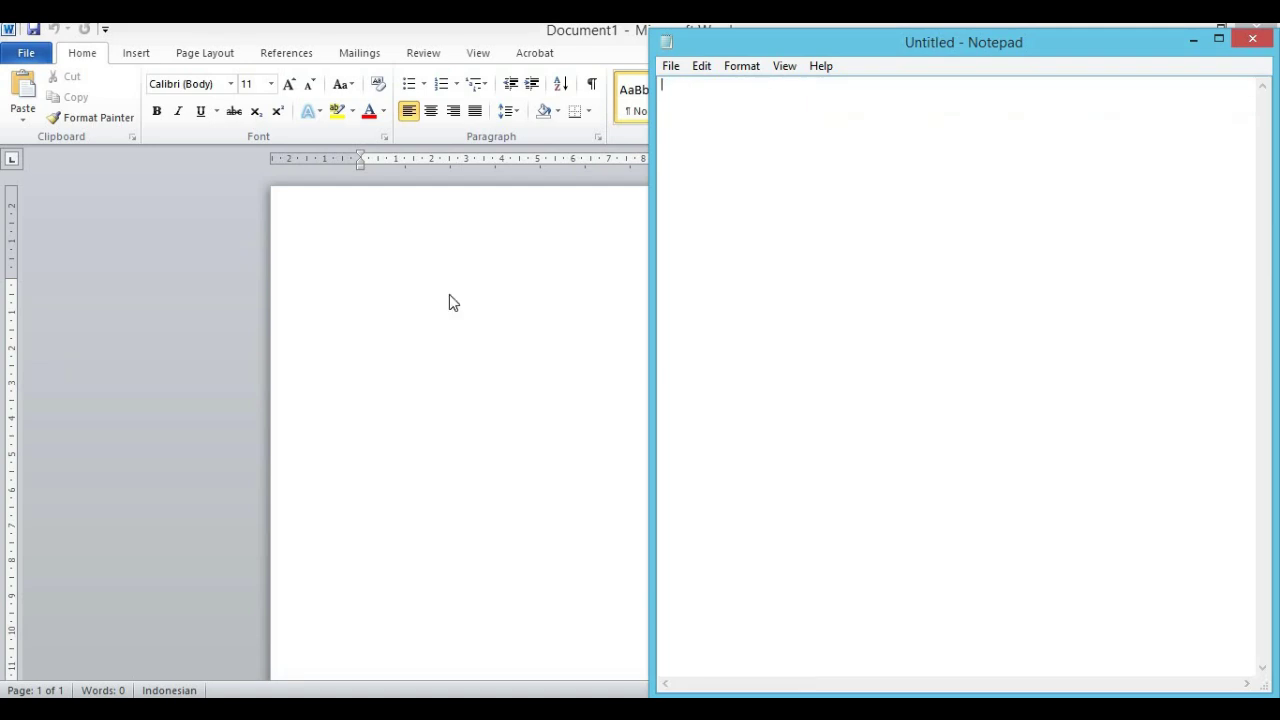
{"action": "left_click", "coordinate": [389, 249]}
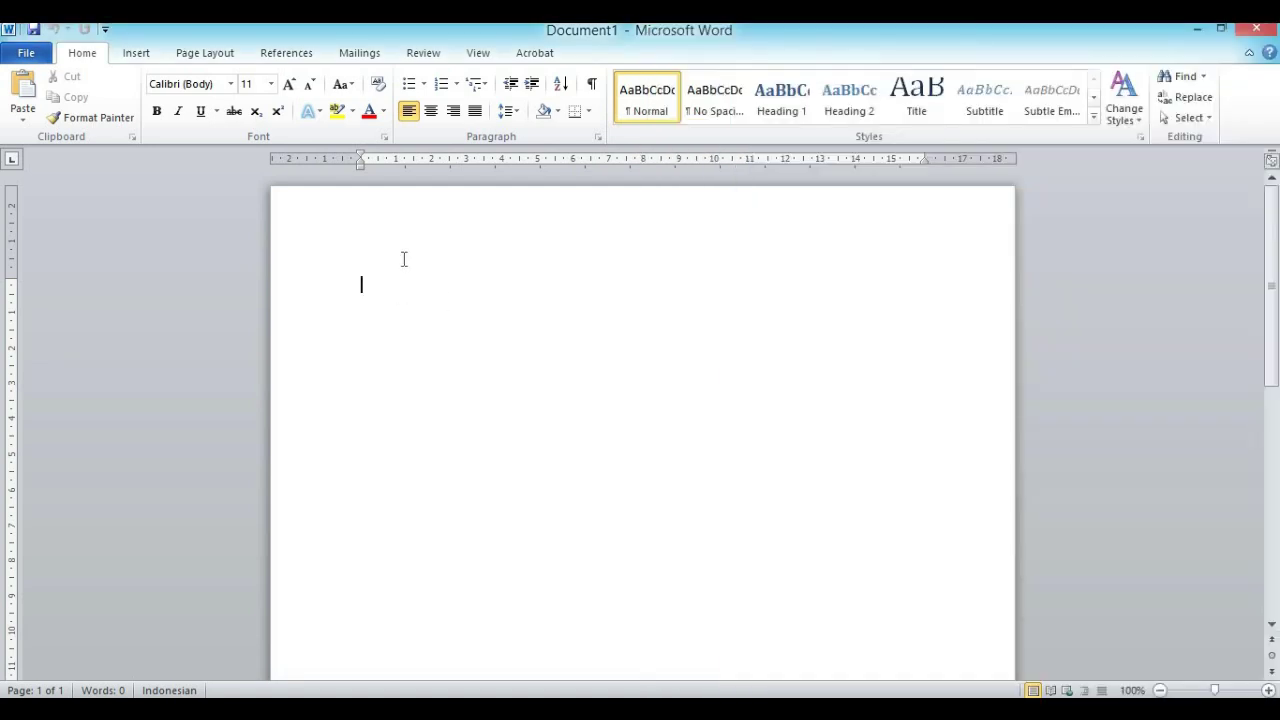
{"action": "key", "text": "ctrl+v"}
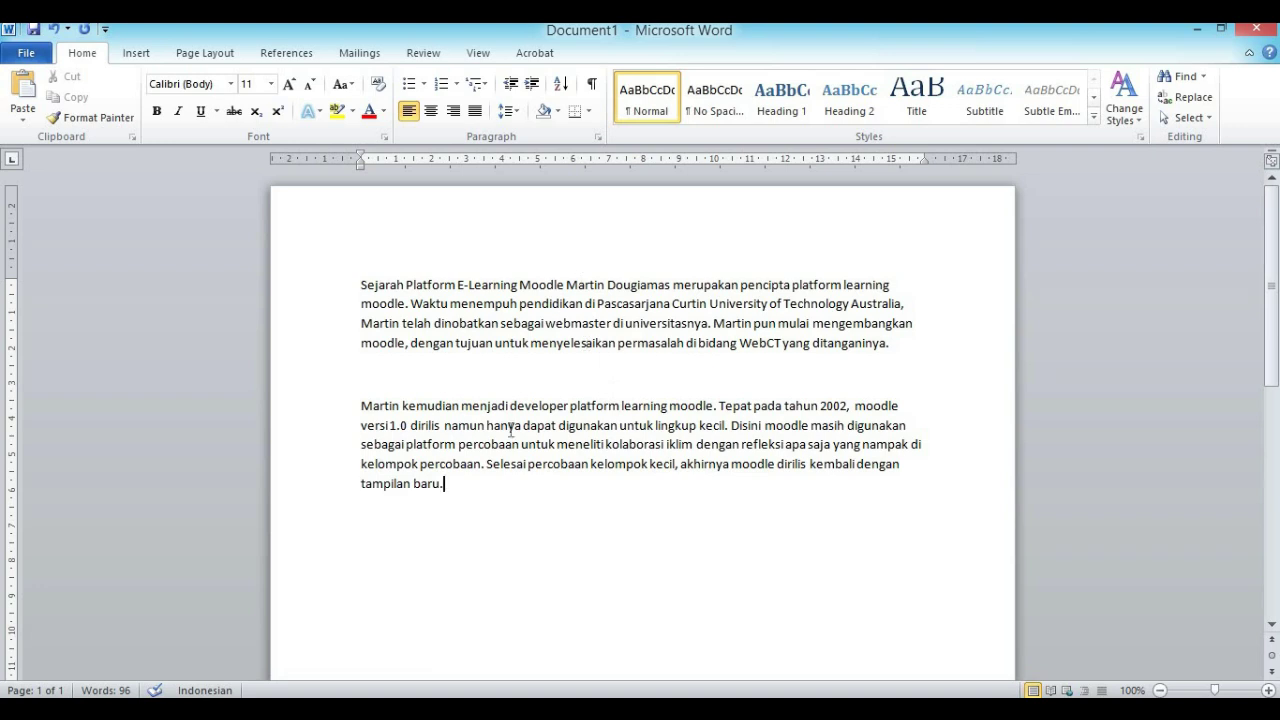
Justify both pasted paragraphs, including the blank line between them
{"action": "left_click_drag", "start_coordinate": [365, 285], "coordinate": [448, 485]}
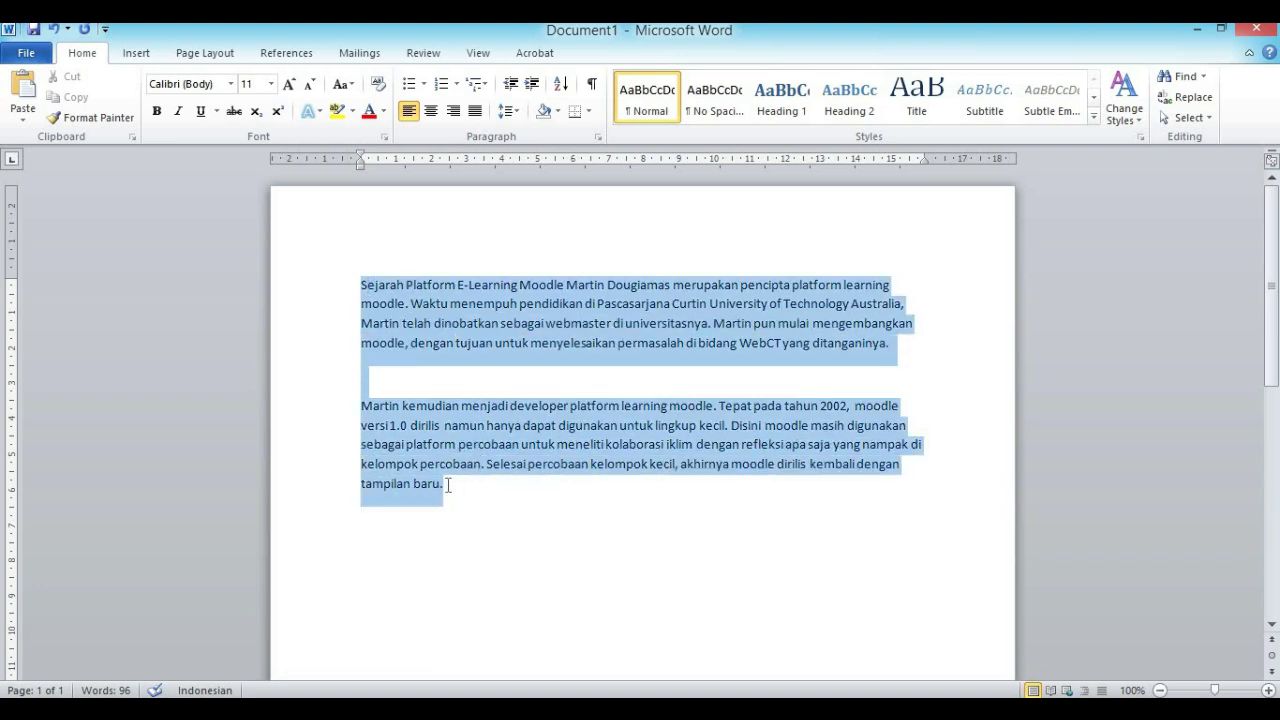
{"action": "left_click", "coordinate": [475, 111]}
{"action": "left_click", "coordinate": [599, 394]}
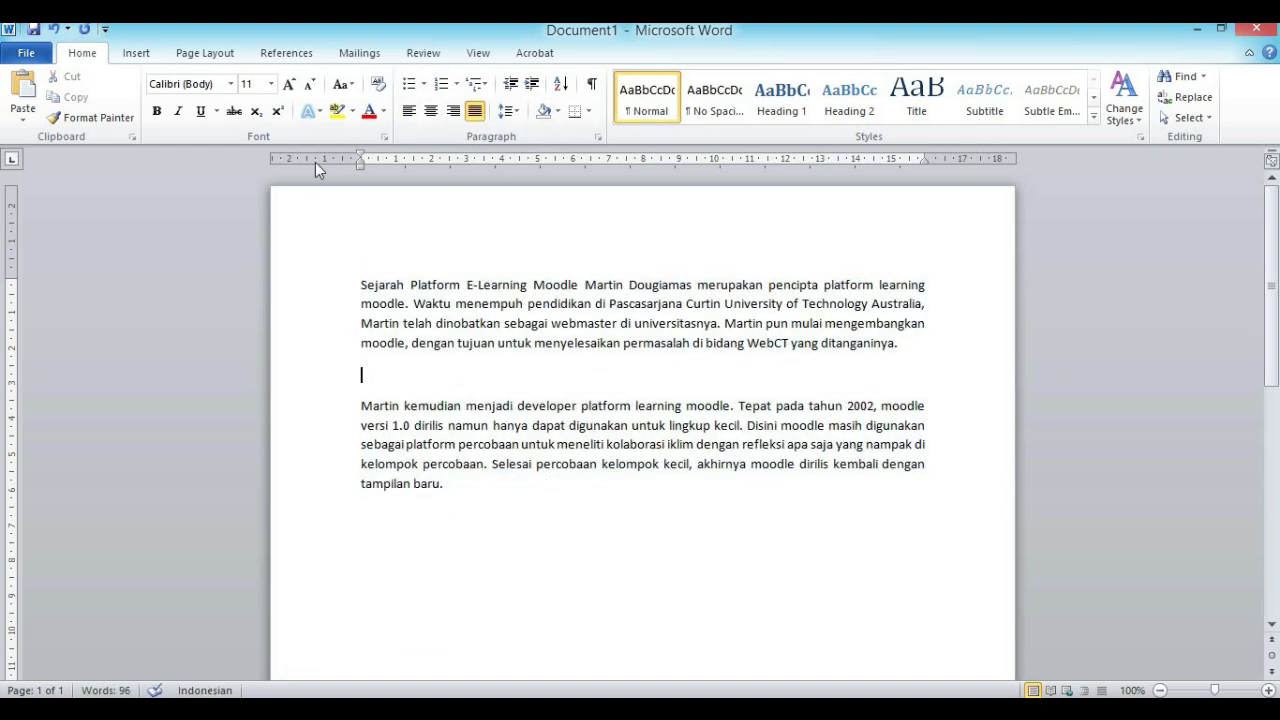
{"action": "left_click", "coordinate": [207, 56]}
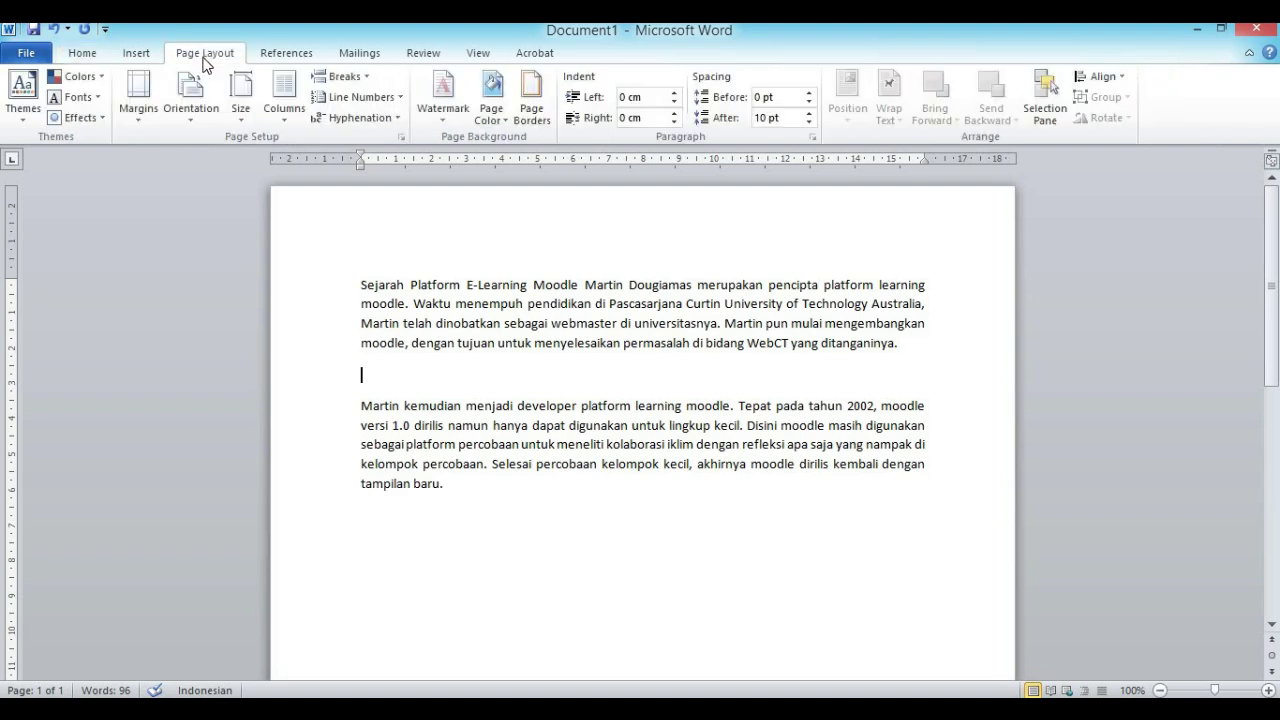
{"action": "left_click", "coordinate": [287, 117]}
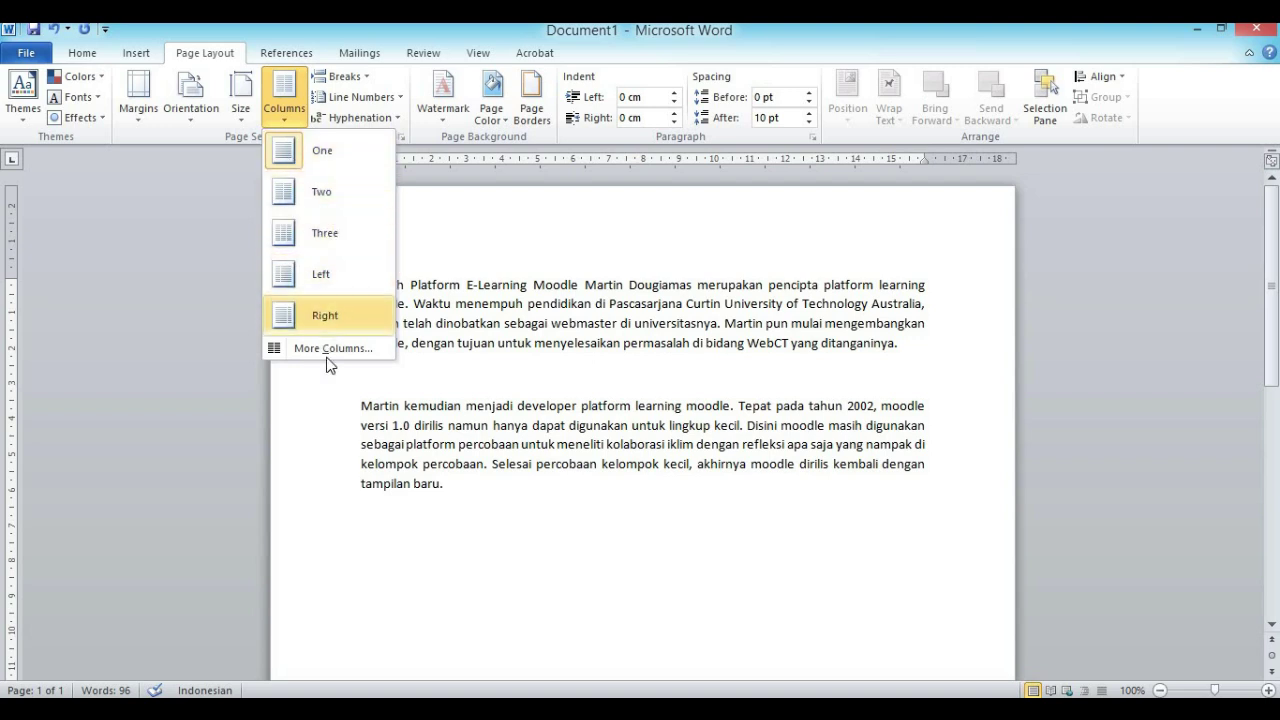
{"action": "left_click", "coordinate": [762, 374]}
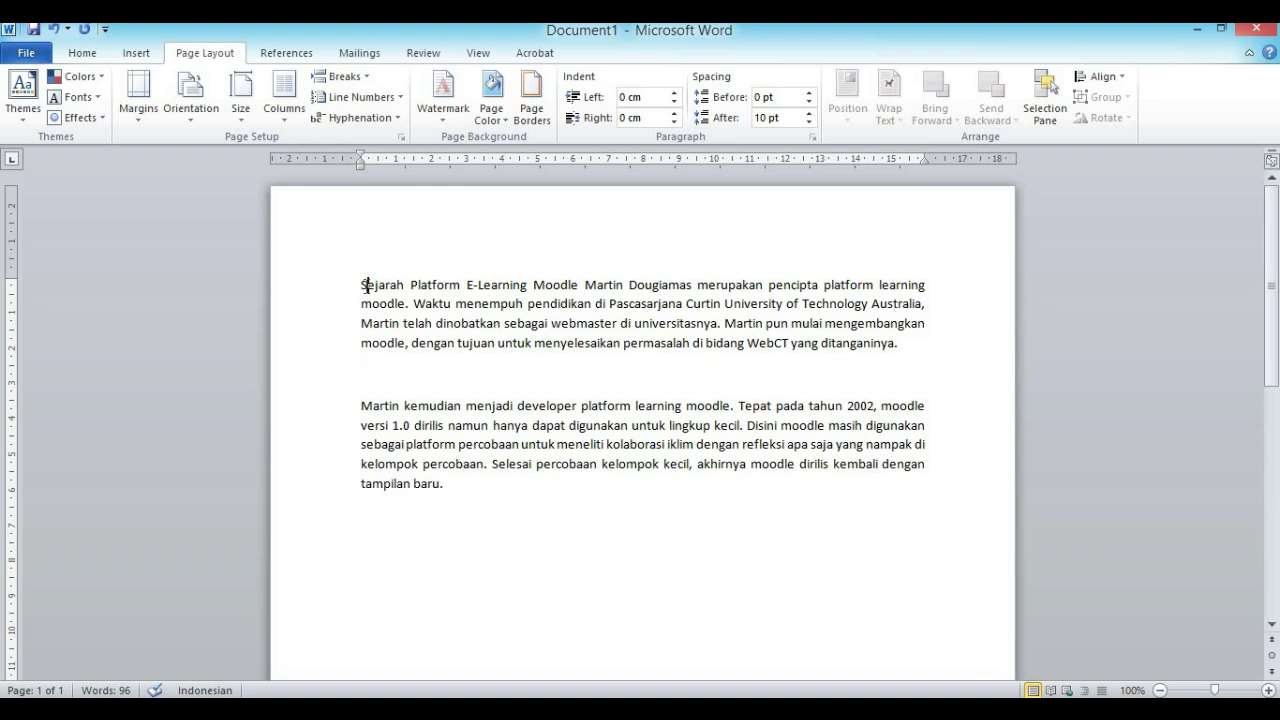
{"action": "left_click_drag", "start_coordinate": [367, 285], "coordinate": [443, 491]}
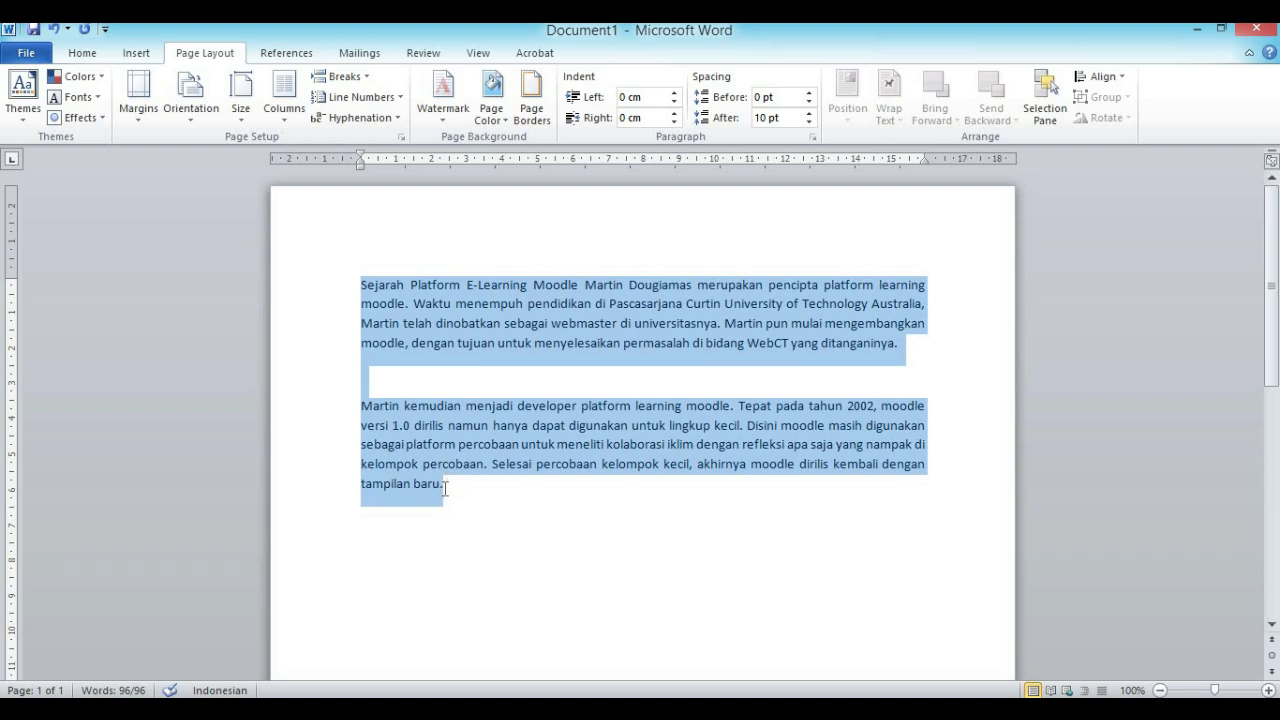
{"action": "key", "text": "Left"}
{"action": "key", "text": "ctrl+a"}
{"action": "left_click", "coordinate": [519, 518]}
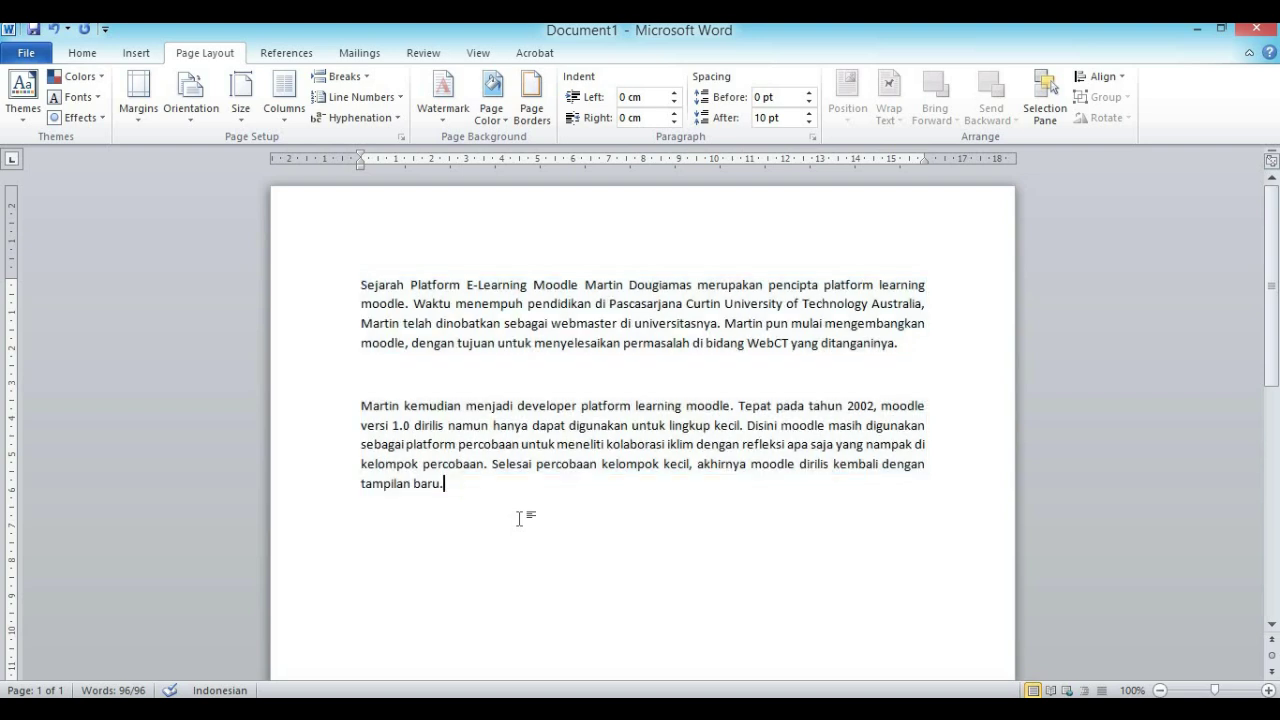
Format both paragraphs, without the final paragraph mark, as two equal-width columns with a line between, applied to the selected text
{"action": "left_click_drag", "start_coordinate": [364, 281], "coordinate": [448, 484]}
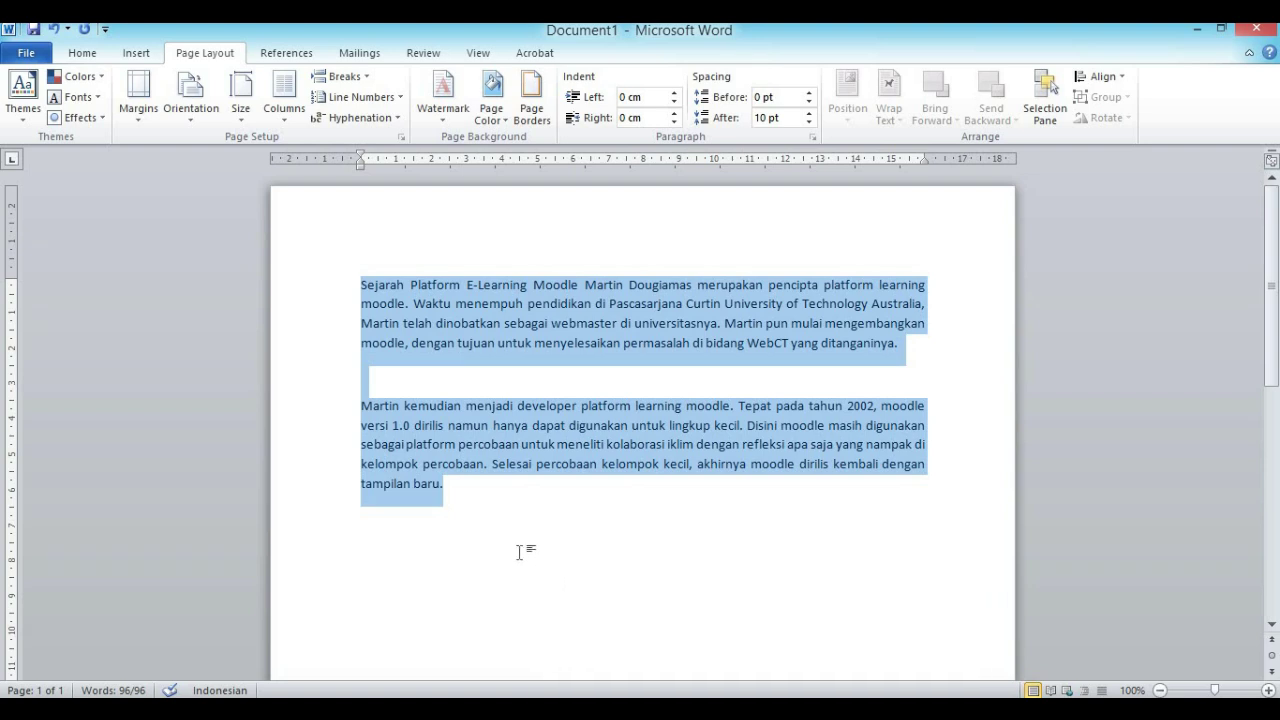
{"action": "key", "text": "shift+Left"}
{"action": "key", "text": "shift+Right"}
{"action": "key", "text": "shift+Right"}
{"action": "key", "text": "shift+Left"}
{"action": "left_click", "coordinate": [290, 110]}
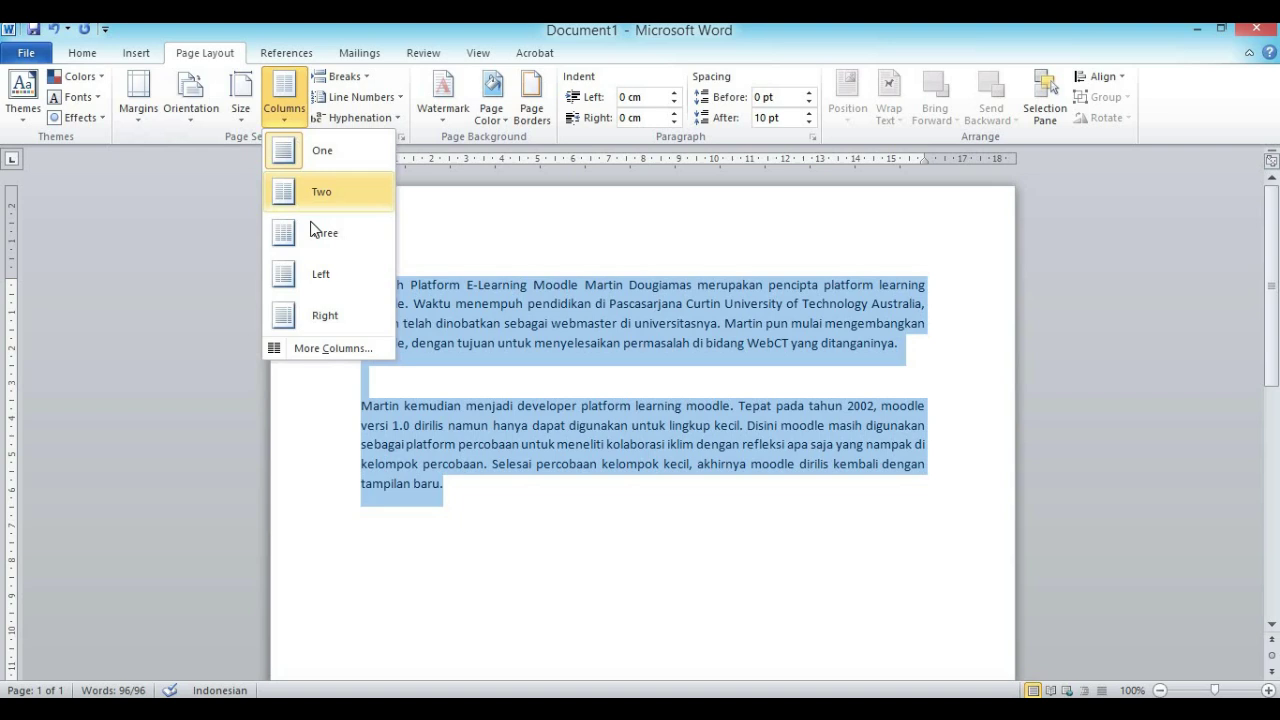
{"action": "left_click", "coordinate": [335, 350]}
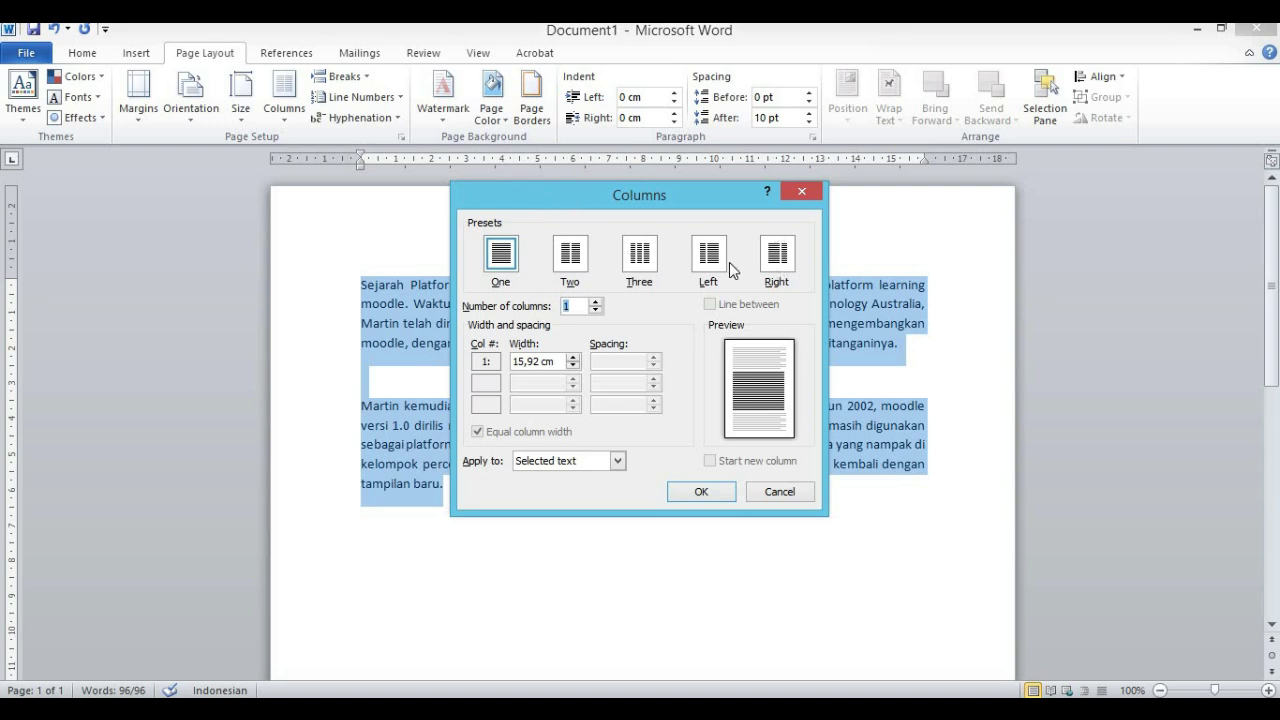
{"action": "left_click", "coordinate": [571, 258]}
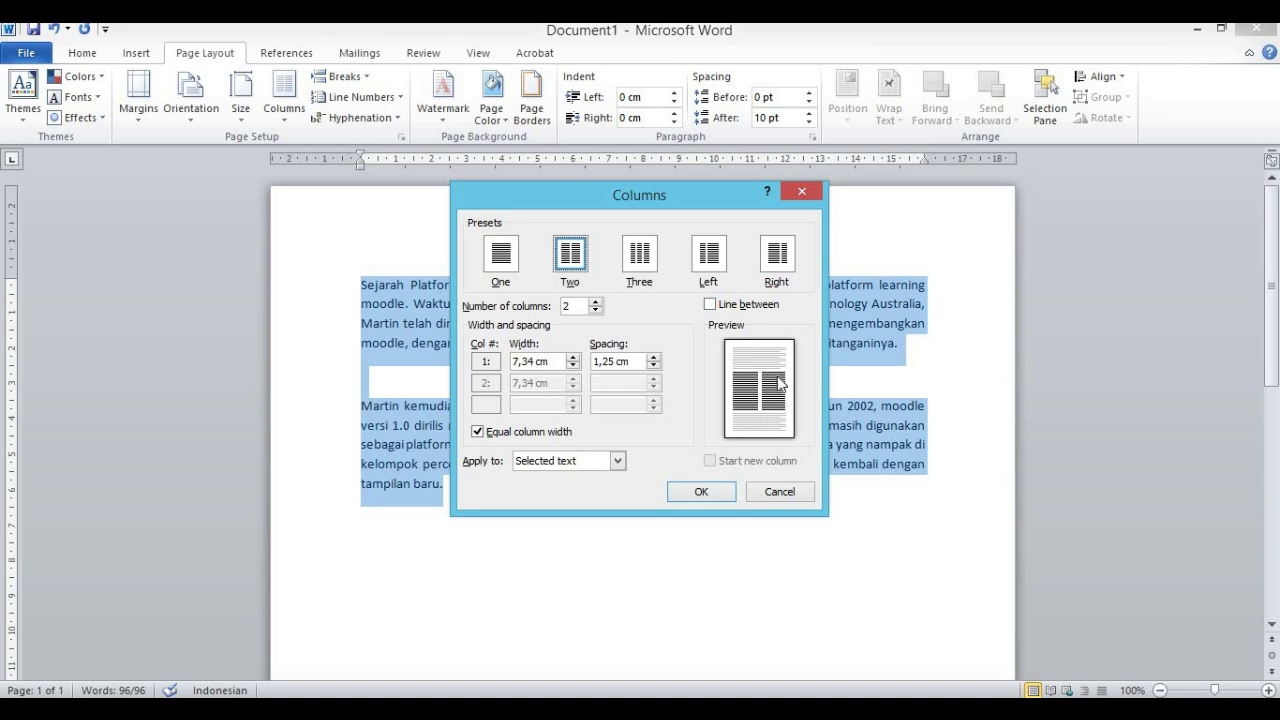
{"action": "left_click", "coordinate": [710, 306]}
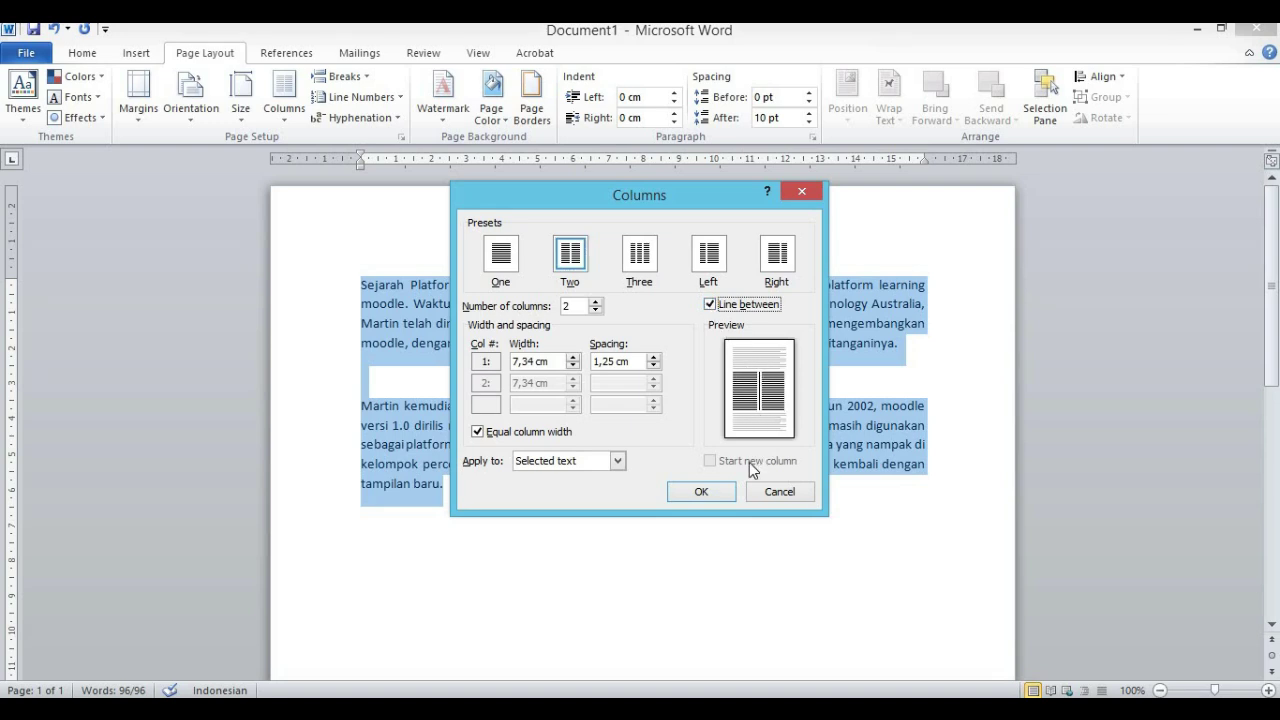
{"action": "left_click", "coordinate": [698, 491]}
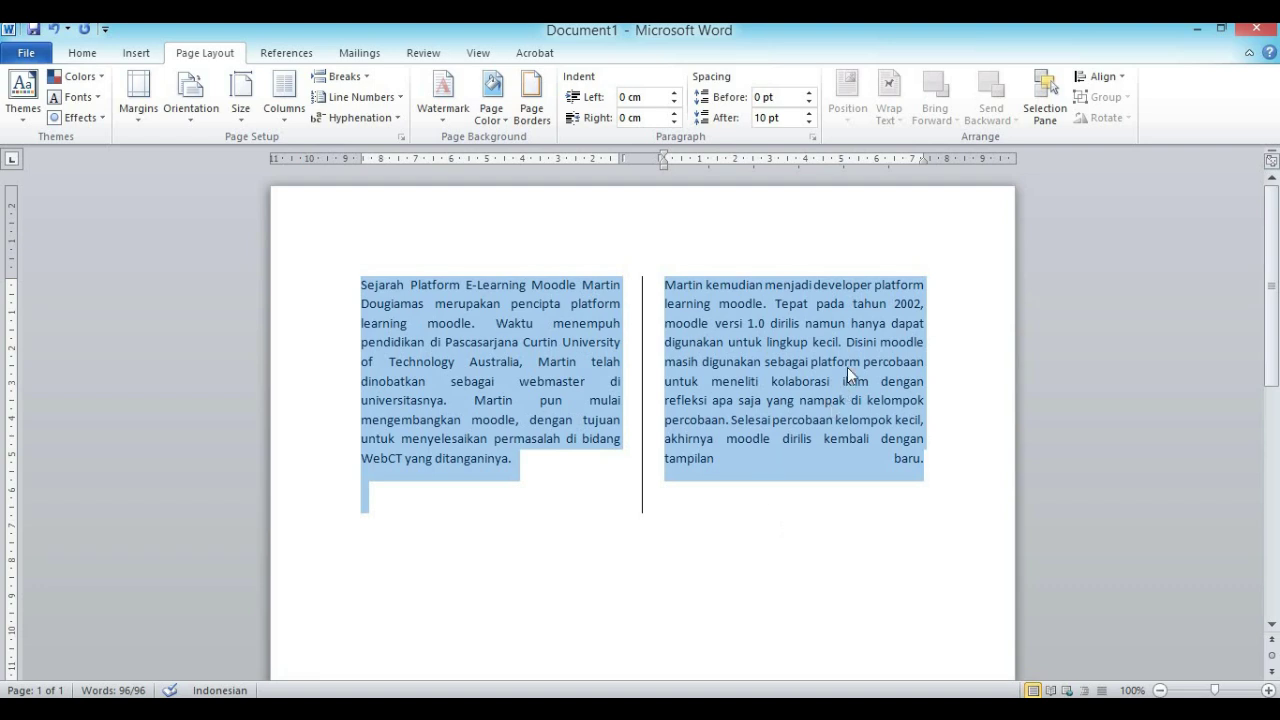
Fix the stretched last line "tampilan baru." at the end of the second column
{"action": "left_click", "coordinate": [942, 467]}
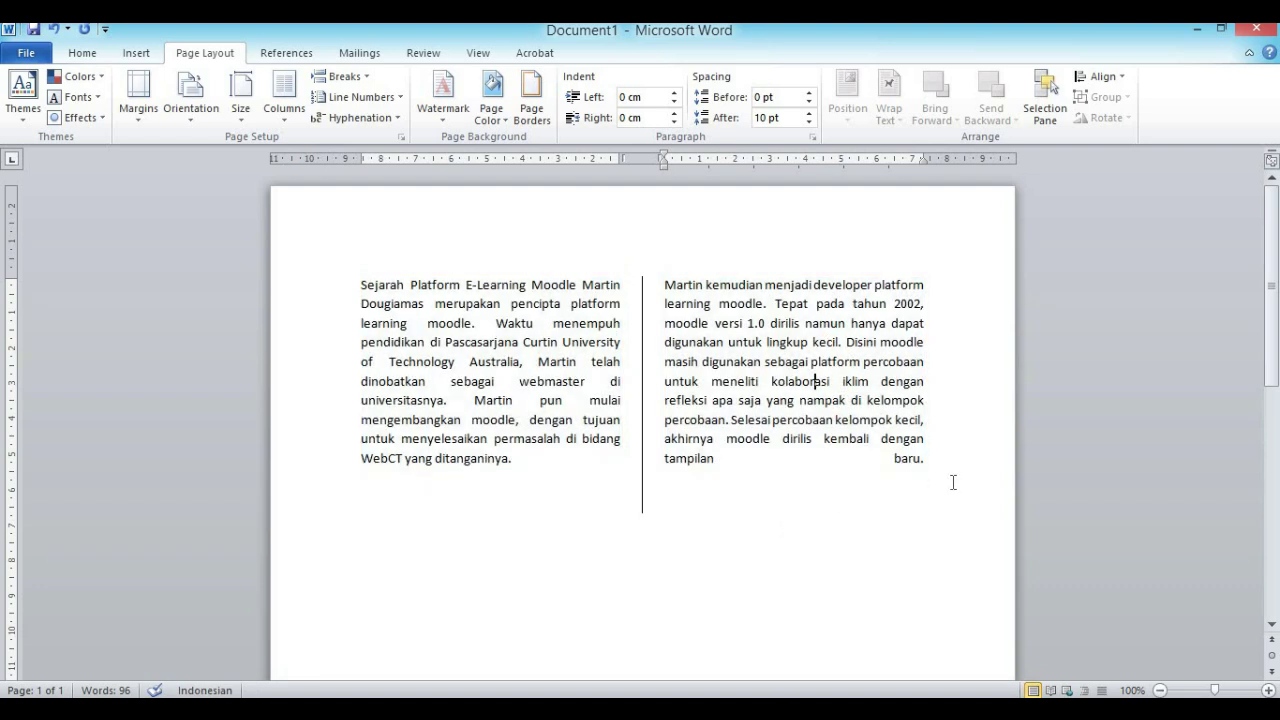
{"action": "key", "text": "Delete"}
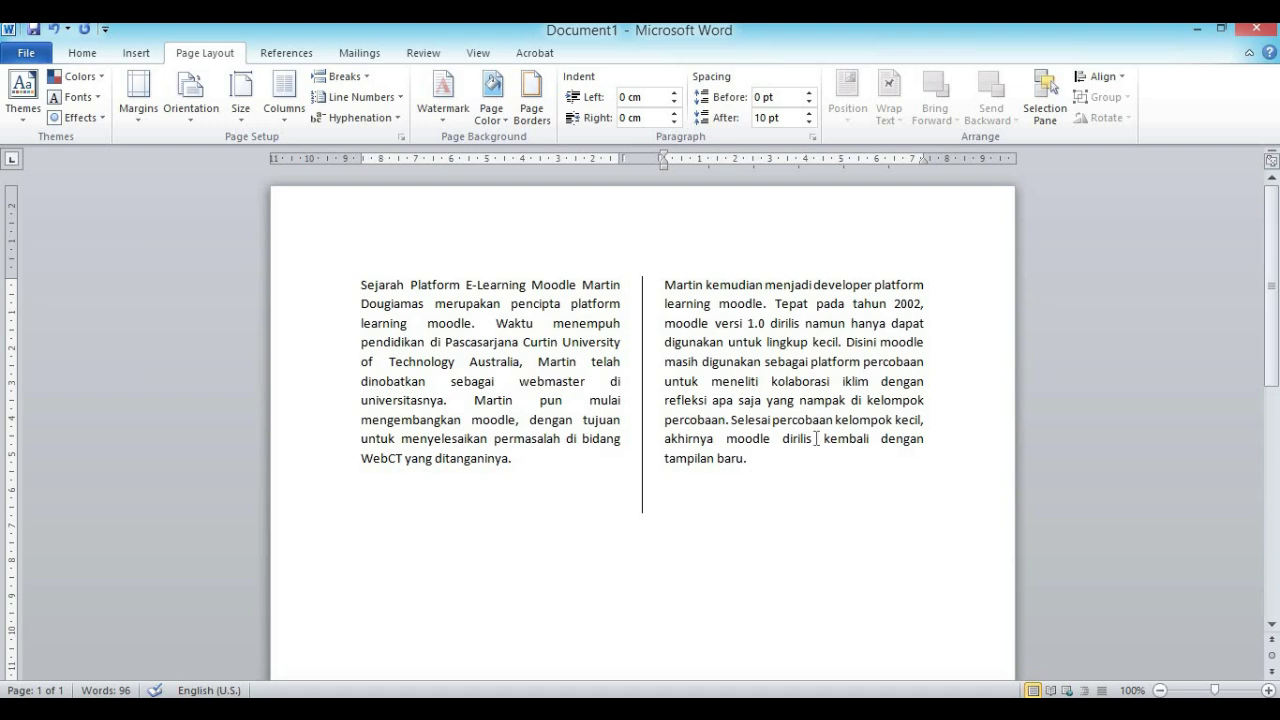
Undo the last-line fix and column layout, and try applying two columns without a dividing line to the fully selected text
{"action": "key", "text": "ctrl+z"}
{"action": "key", "text": "ctrl+z"}
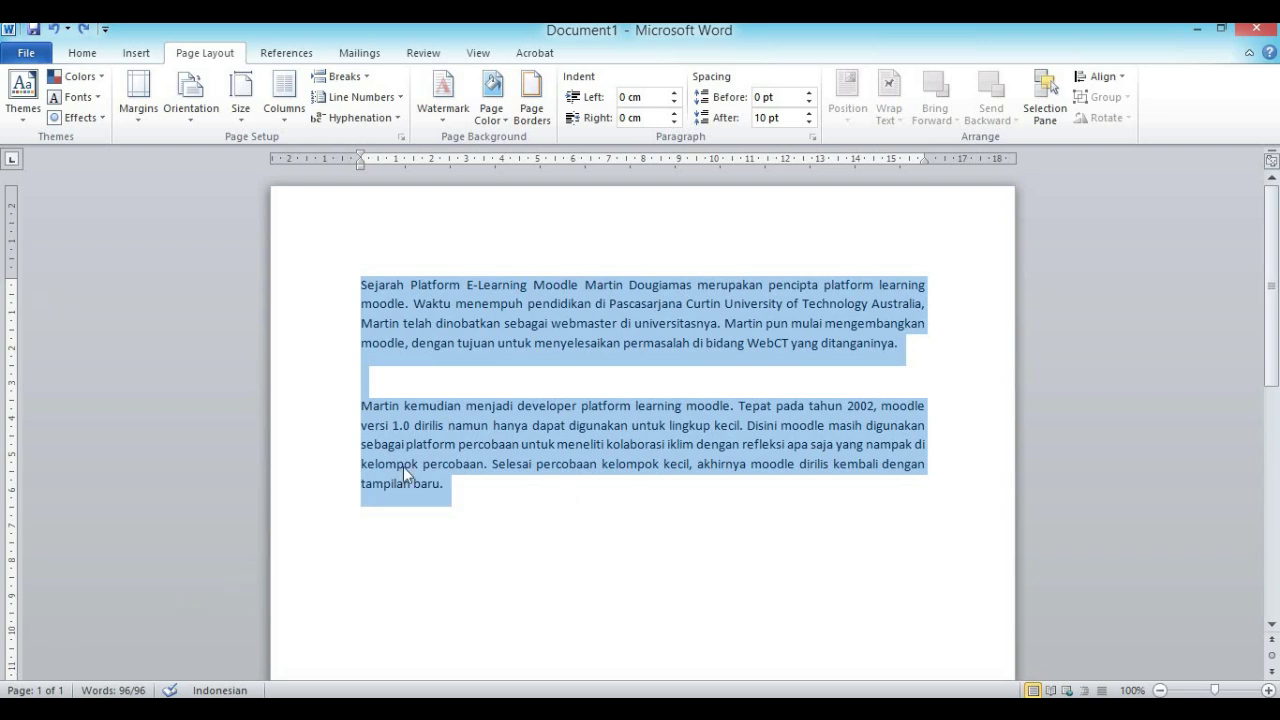
{"action": "left_click", "coordinate": [285, 112]}
{"action": "left_click", "coordinate": [292, 349]}
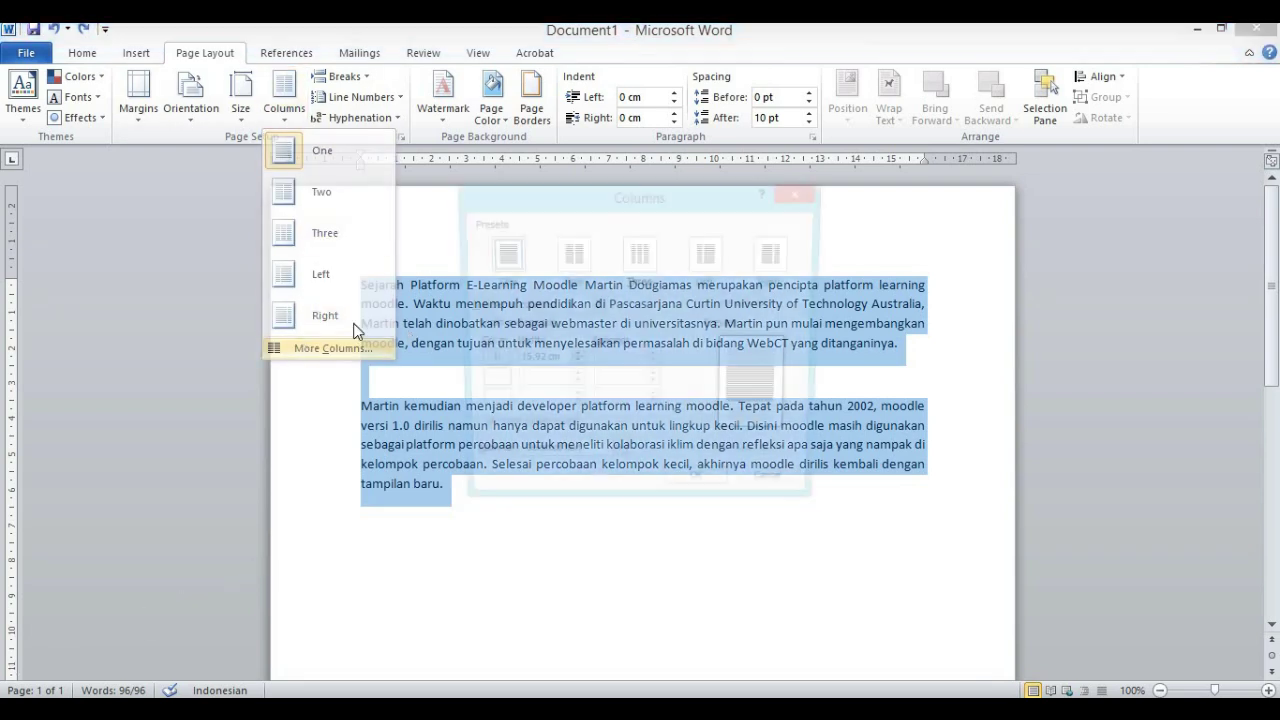
{"action": "left_click", "coordinate": [570, 255]}
{"action": "left_click", "coordinate": [700, 491]}
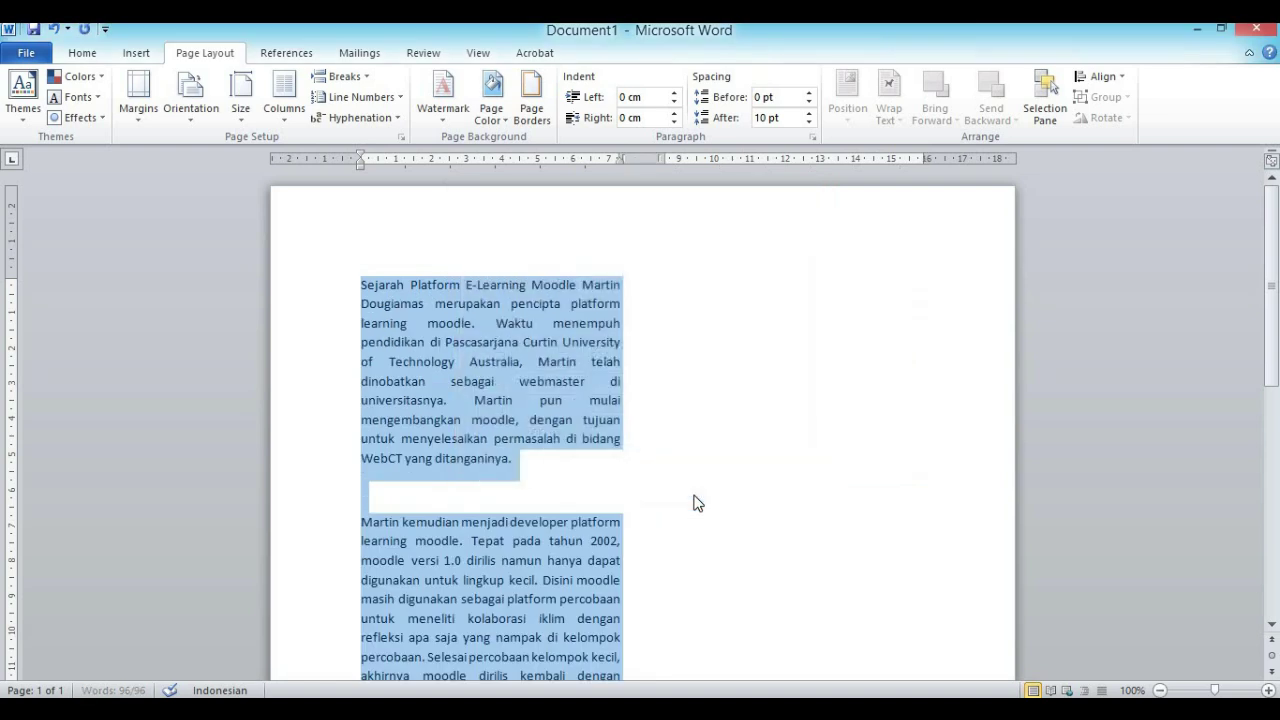
{"action": "scroll", "coordinate": [566, 477], "scroll_direction": "down", "scroll_amount": 4}
{"action": "scroll", "coordinate": [446, 500], "scroll_direction": "up", "scroll_amount": 1}
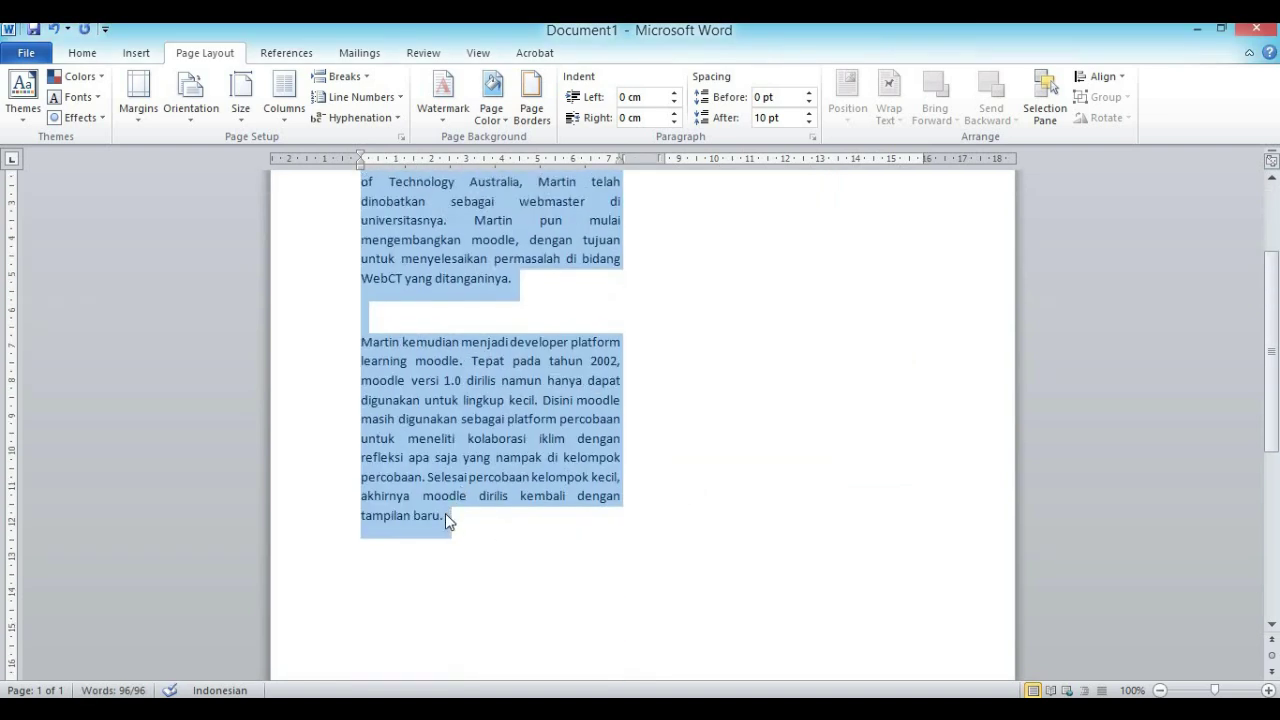
{"action": "scroll", "coordinate": [474, 529], "scroll_direction": "up", "scroll_amount": 3}
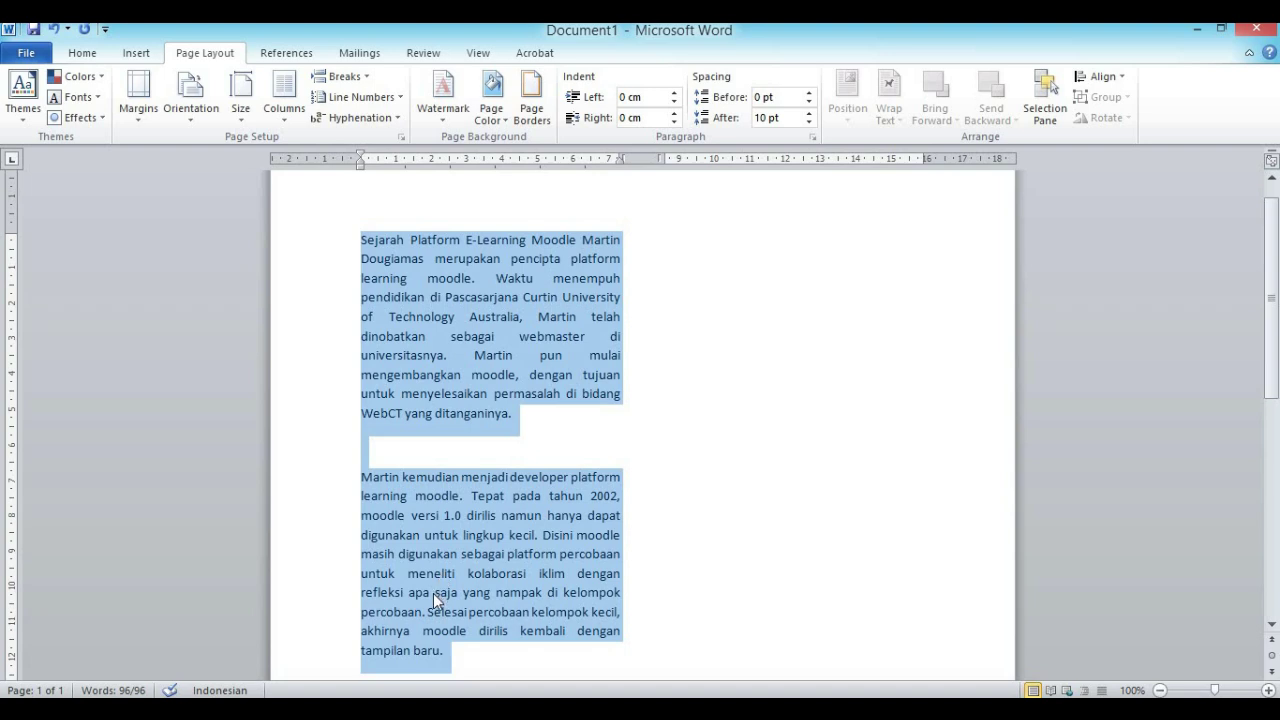
{"action": "scroll", "coordinate": [455, 595], "scroll_direction": "down", "scroll_amount": 1}
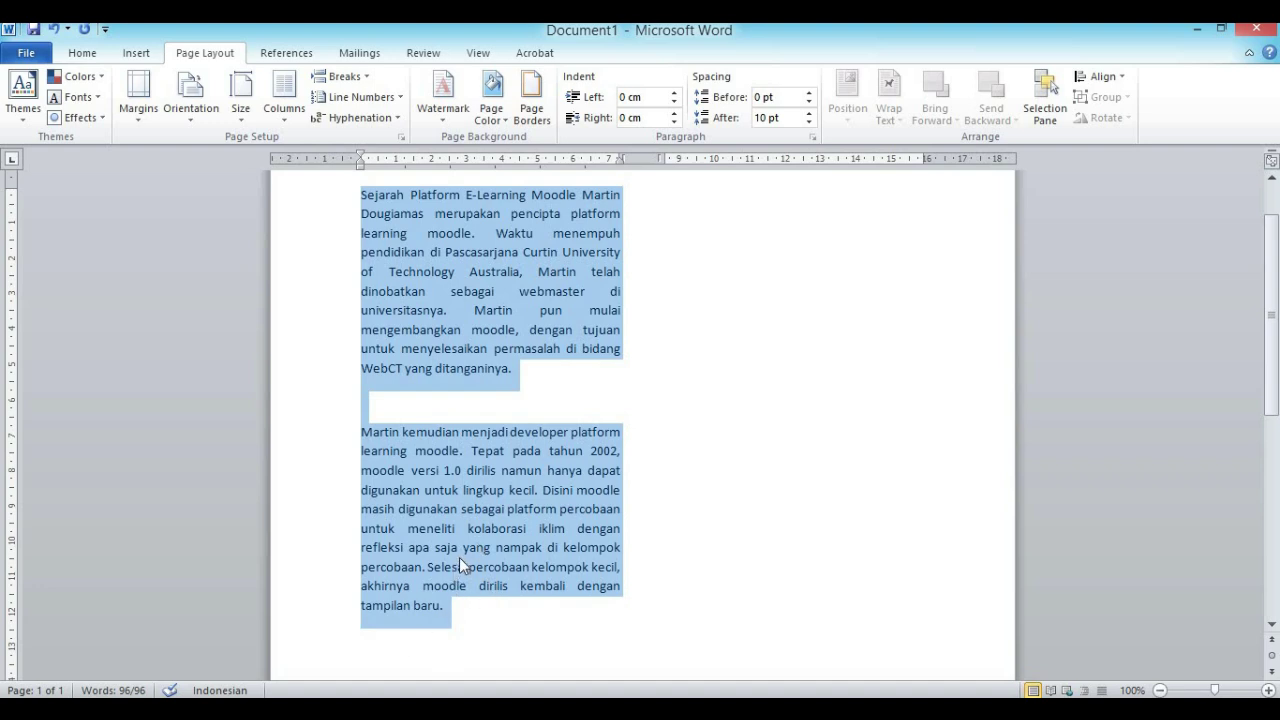
Step through undo and redo of the column changes and restore the two-column layout with the dividing line
{"action": "key", "text": "ctrl+z"}
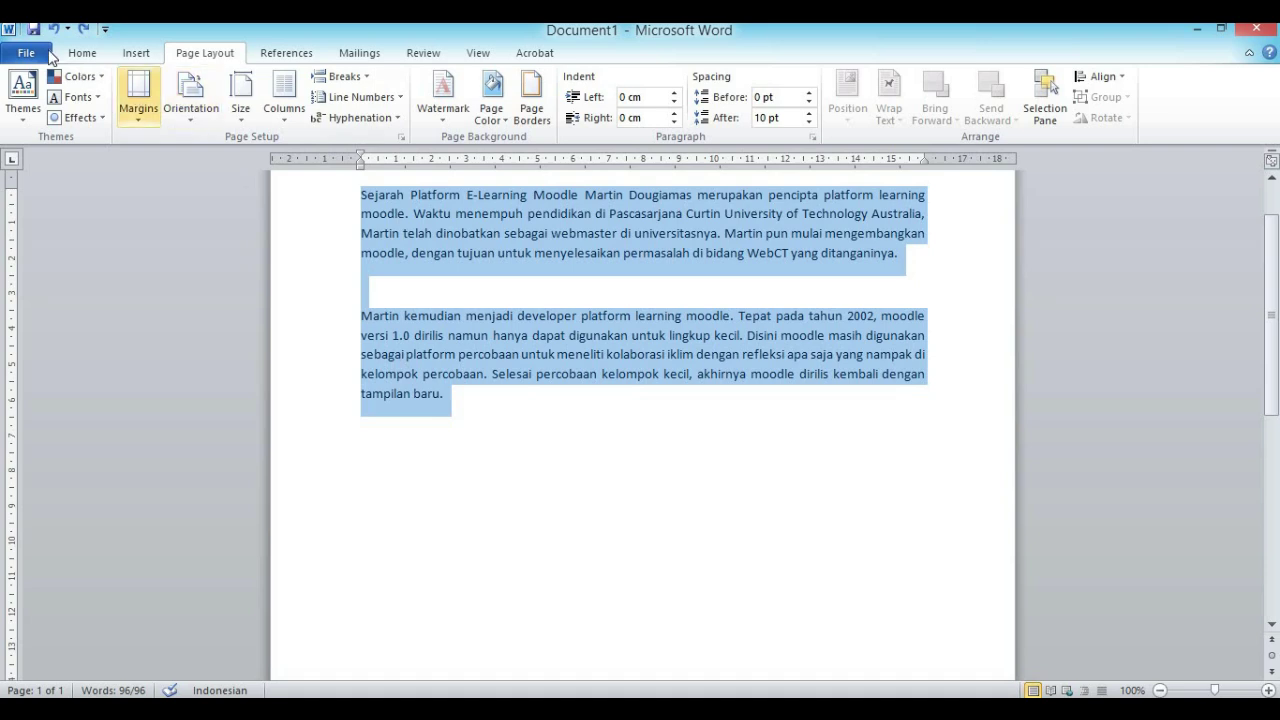
{"action": "left_click", "coordinate": [82, 30]}
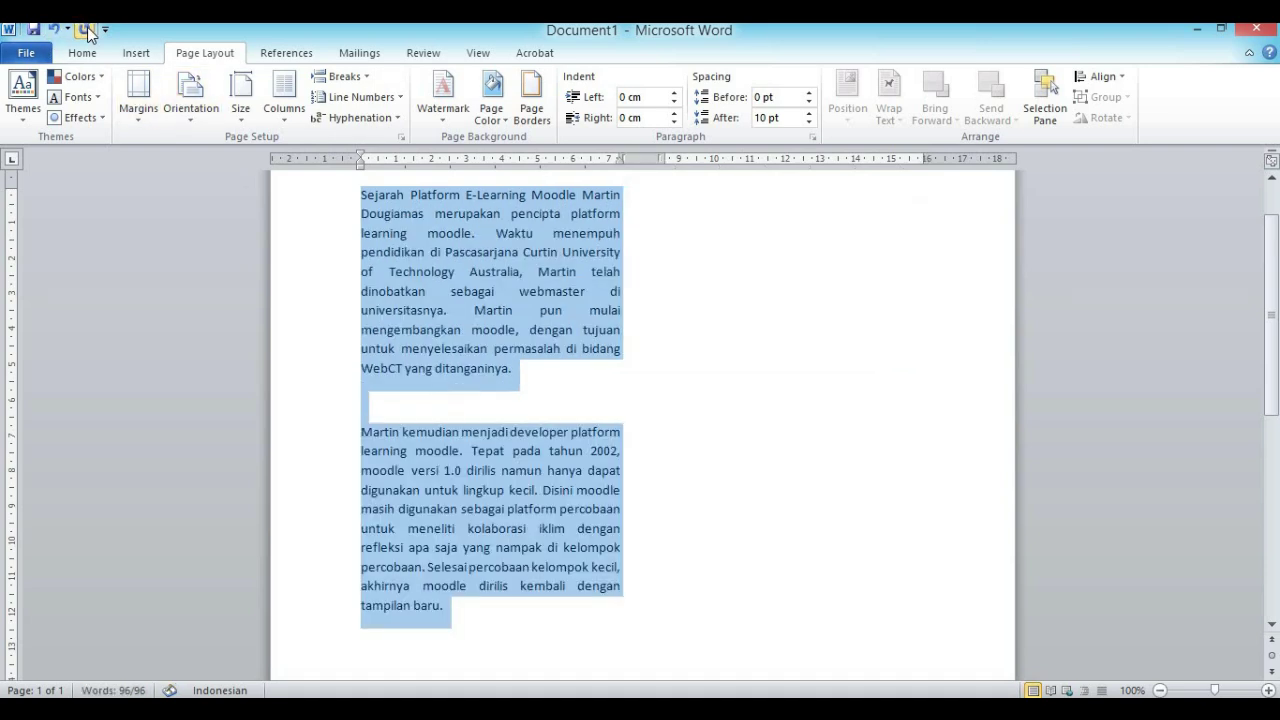
{"action": "left_click", "coordinate": [54, 31]}
{"action": "left_click", "coordinate": [84, 30]}
{"action": "left_click", "coordinate": [826, 543]}
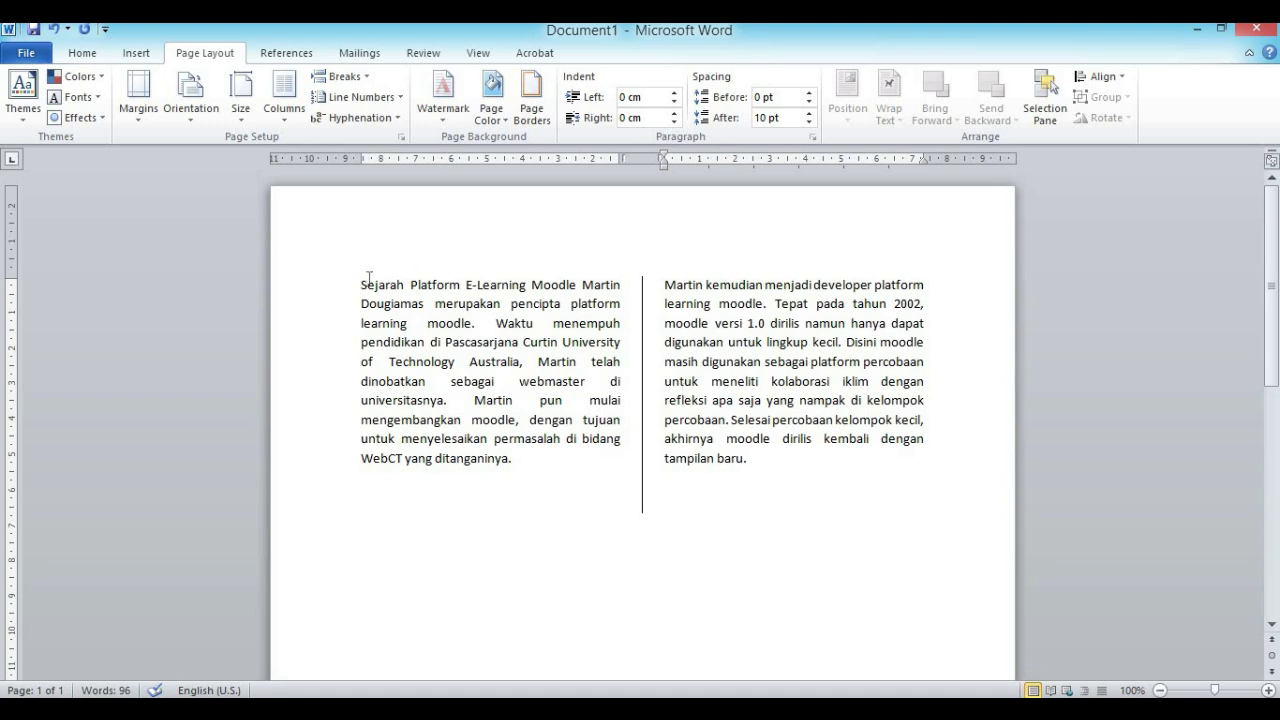
Turn the first letter "S" of the opening paragraph into a Dropped drop cap spanning 4 lines
{"action": "left_click_drag", "start_coordinate": [361, 284], "coordinate": [368, 284]}
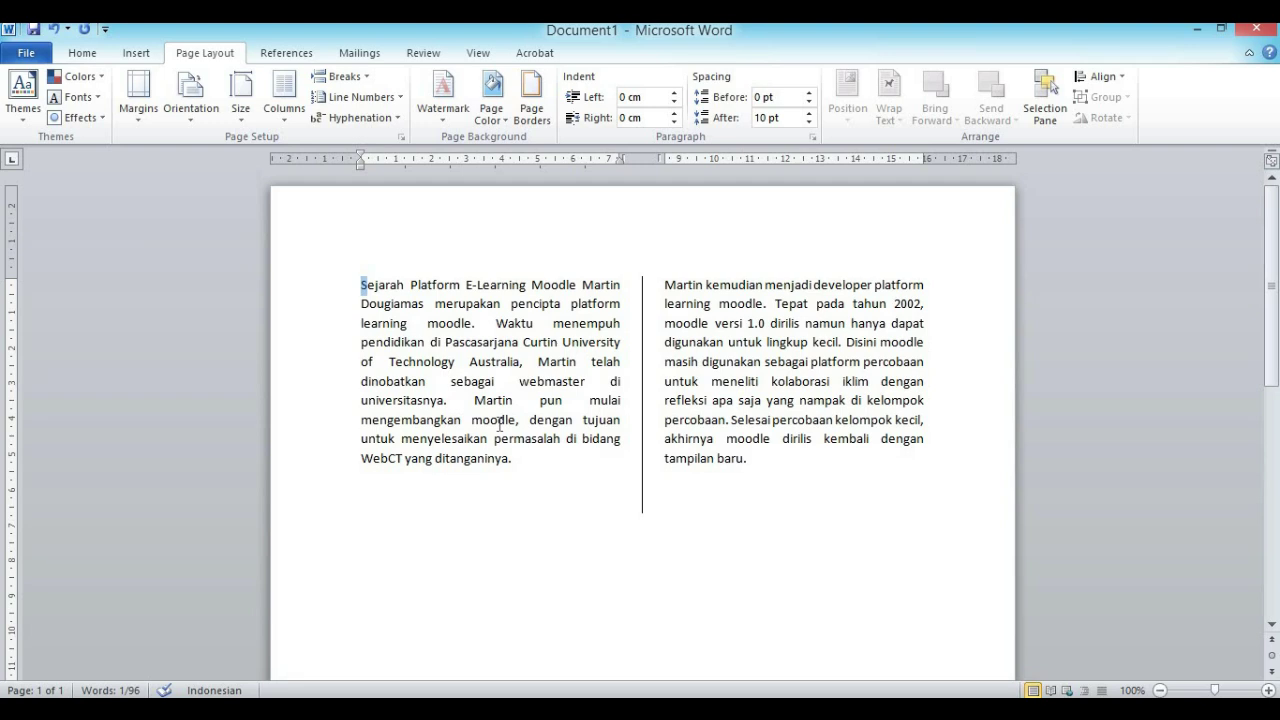
{"action": "left_click", "coordinate": [137, 55]}
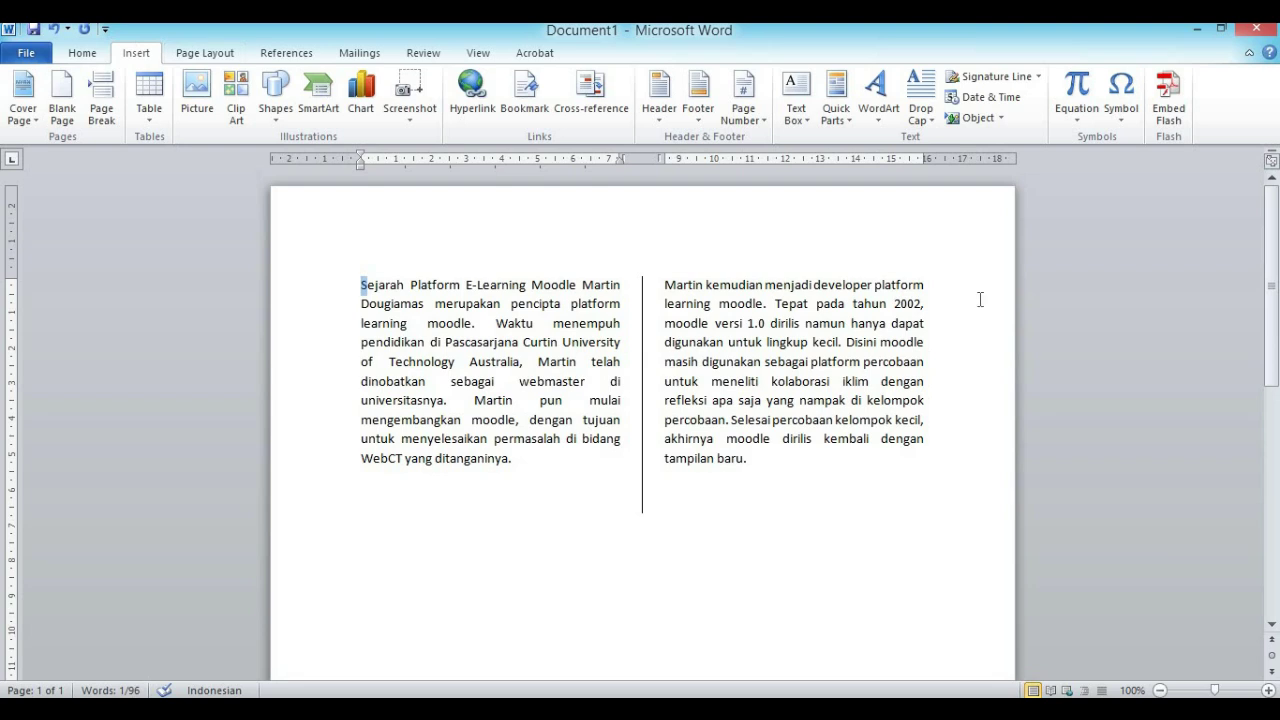
{"action": "left_click", "coordinate": [921, 110]}
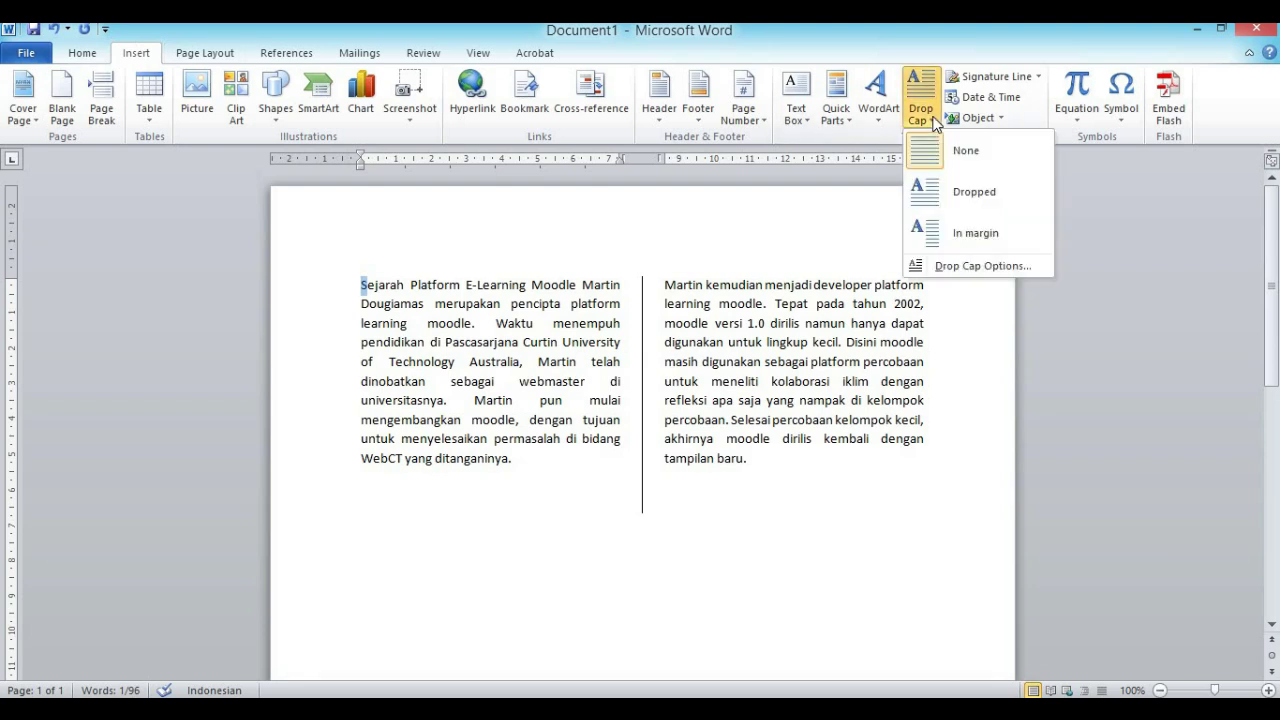
{"action": "left_click", "coordinate": [946, 266]}
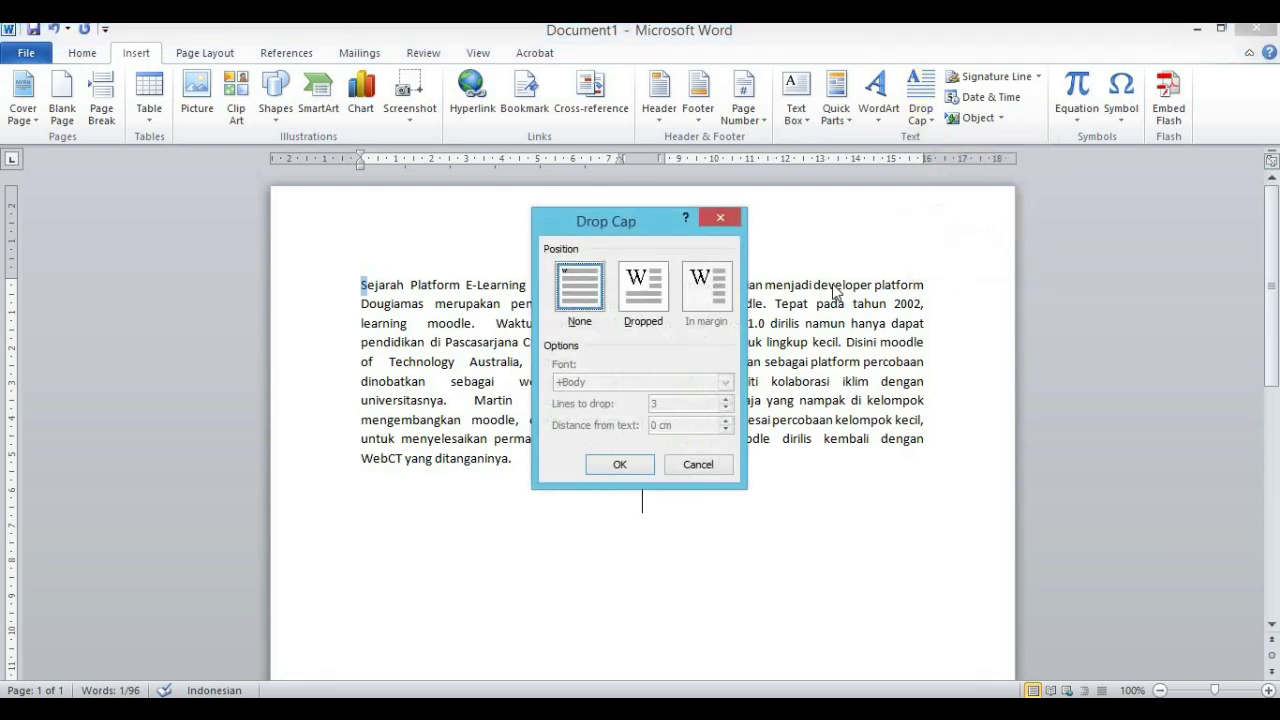
{"action": "left_click", "coordinate": [645, 296]}
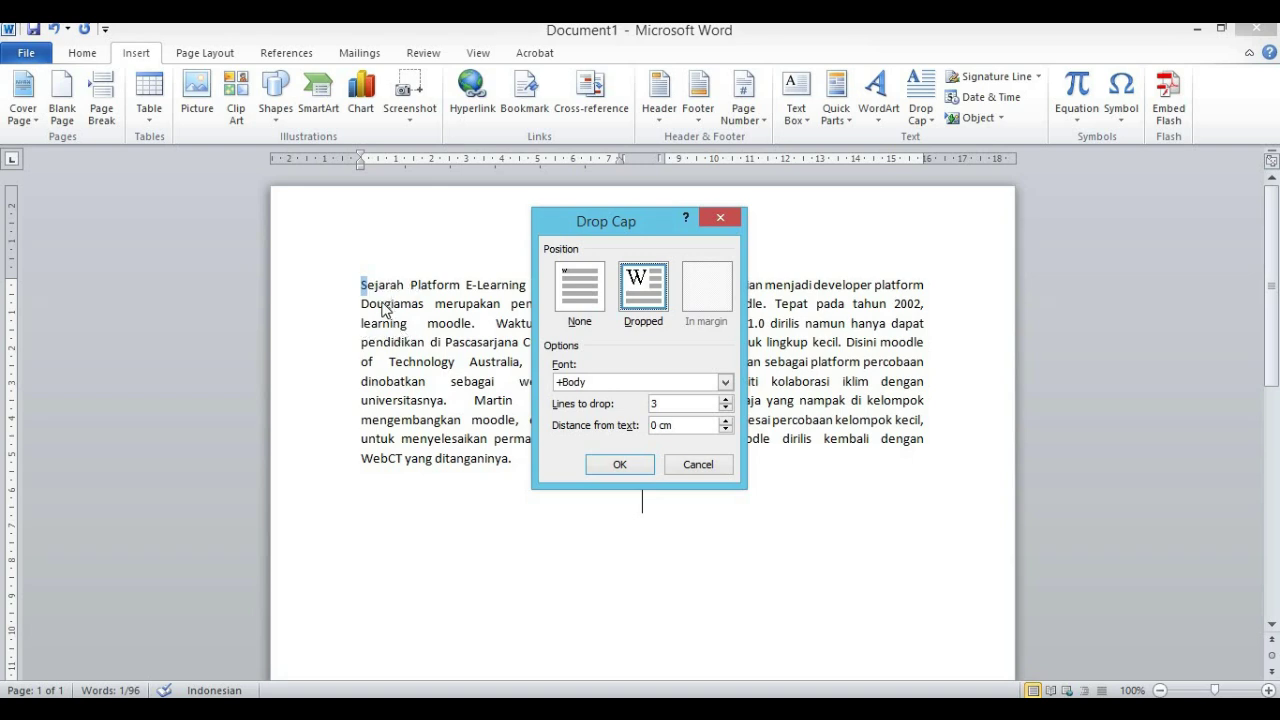
{"action": "left_click", "coordinate": [726, 399]}
{"action": "left_click", "coordinate": [605, 467]}
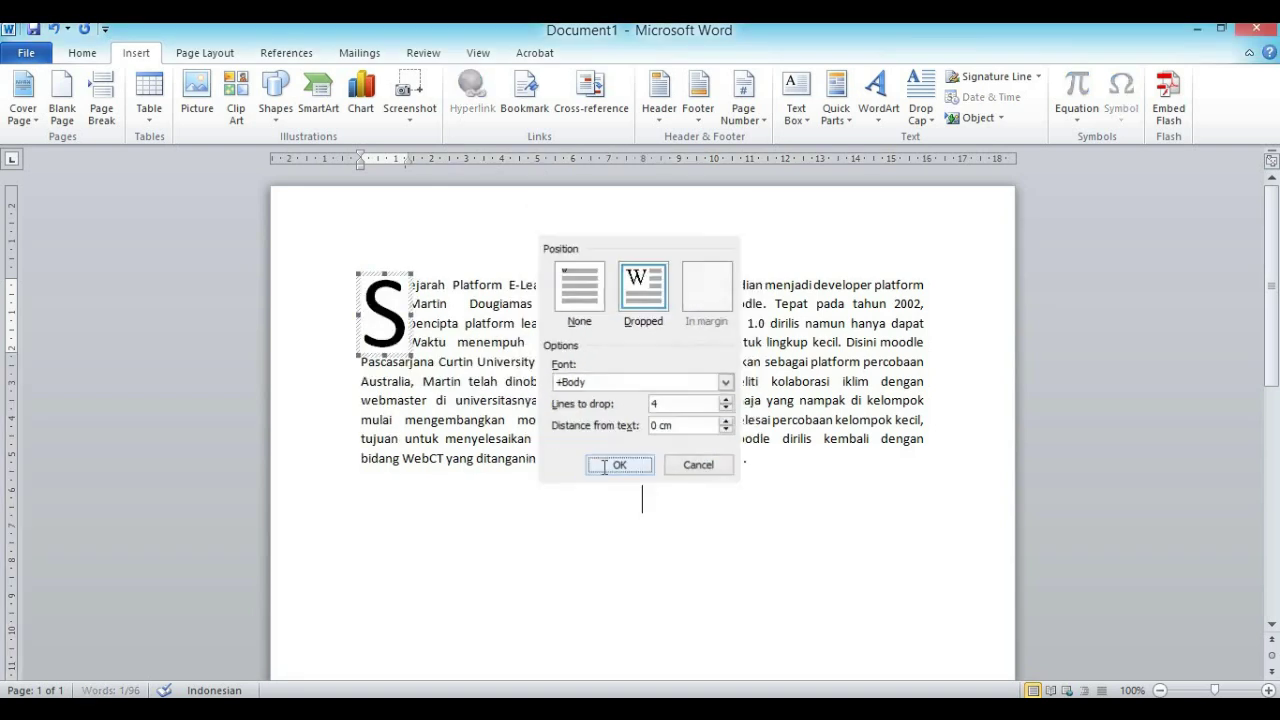
{"action": "left_click", "coordinate": [469, 381]}
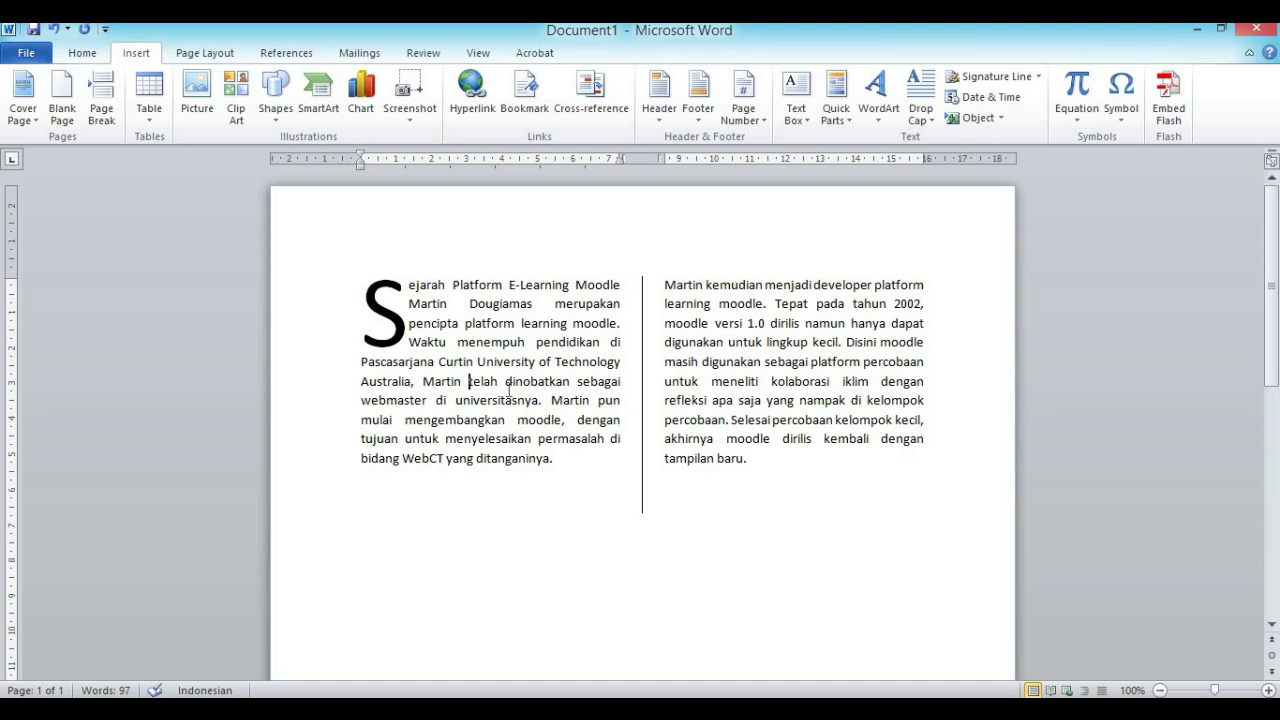
Try to apply a Dropped drop cap to the "M" of a word in the middle of the first paragraph
{"action": "left_click", "coordinate": [423, 381]}
{"action": "left_click_drag", "start_coordinate": [423, 381], "coordinate": [433, 383]}
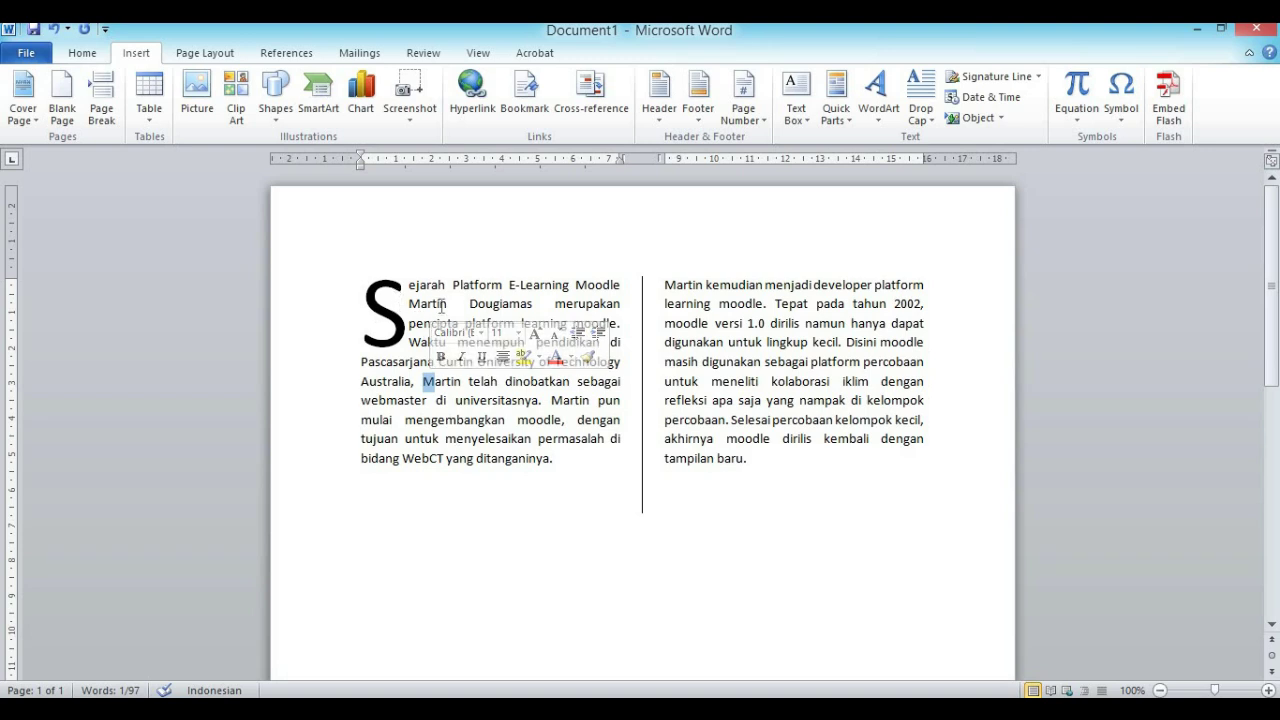
{"action": "left_click", "coordinate": [802, 117]}
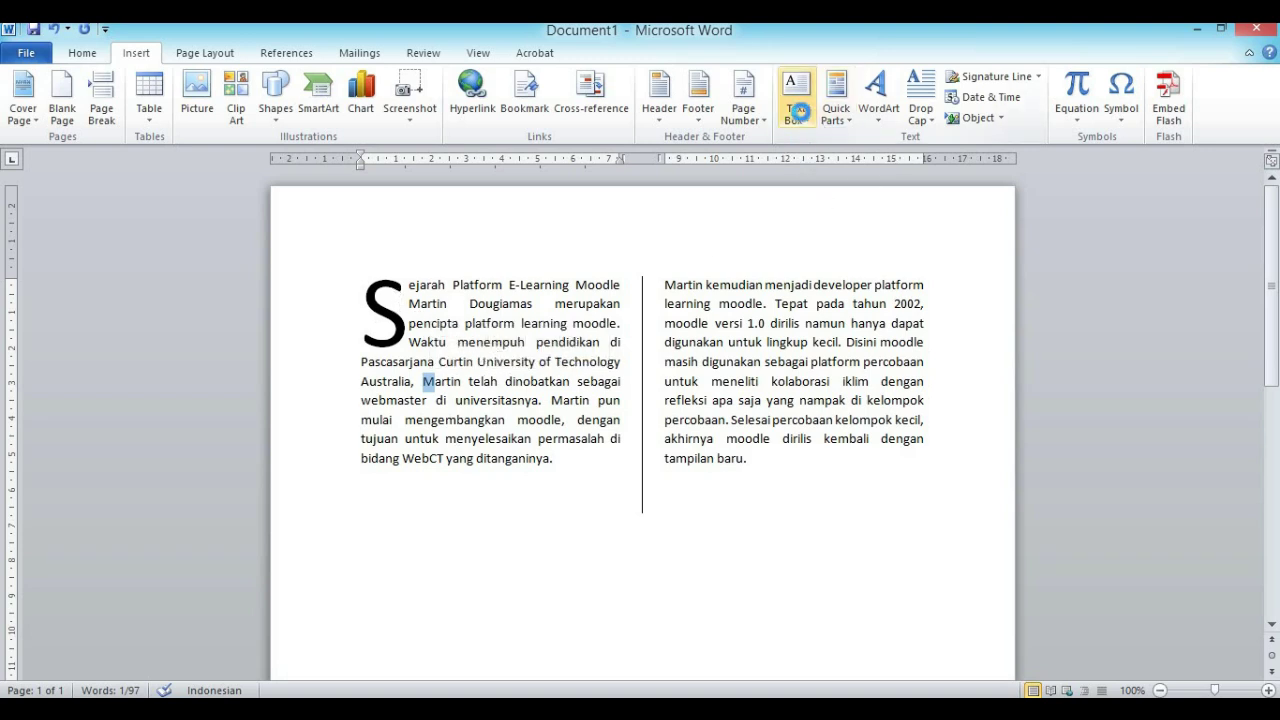
{"action": "left_click", "coordinate": [921, 108]}
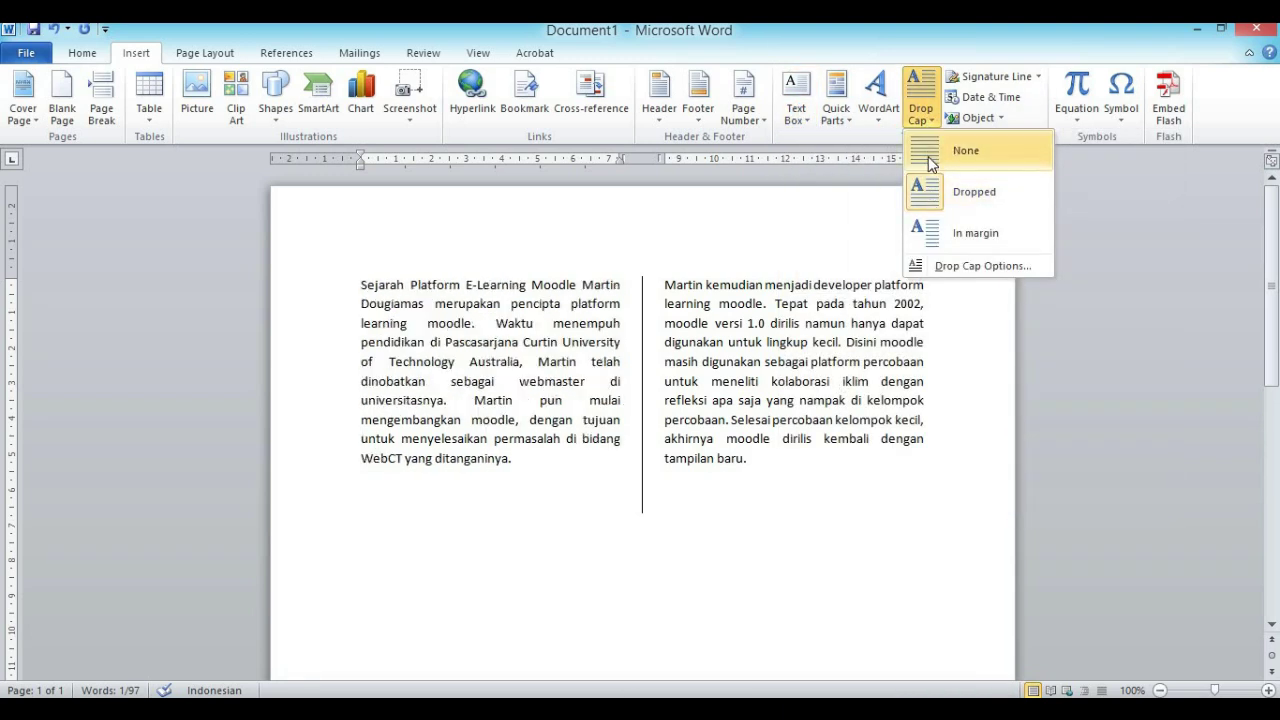
{"action": "left_click", "coordinate": [928, 201]}
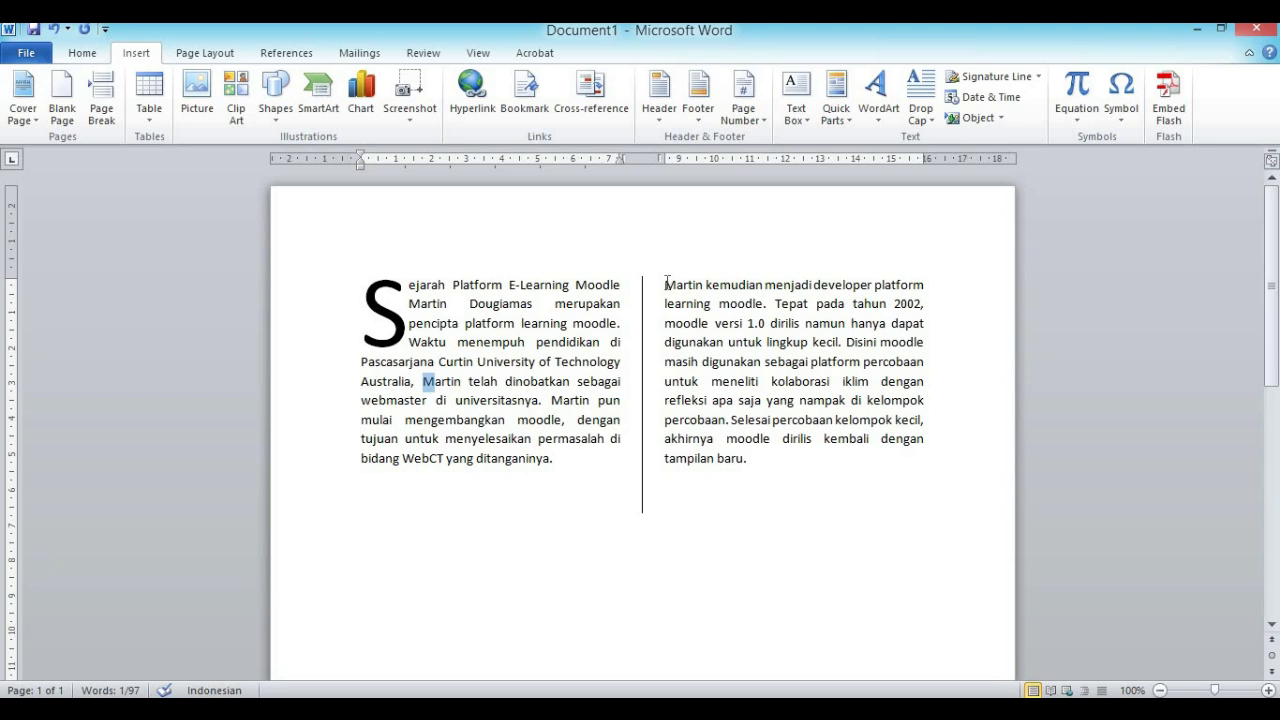
{"action": "left_click", "coordinate": [580, 462]}
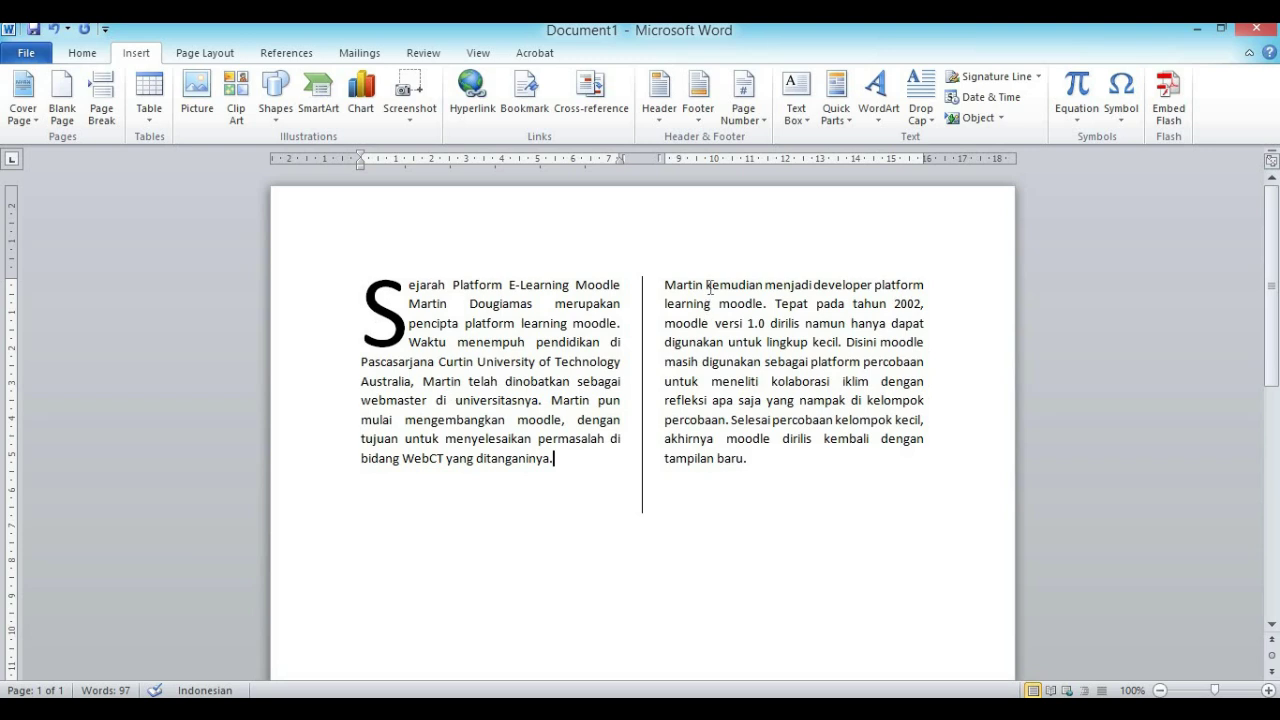
Turn the first letter "M" of the second column's paragraph into a Dropped drop cap spanning 3 lines
{"action": "left_click", "coordinate": [667, 287]}
{"action": "left_click_drag", "start_coordinate": [665, 287], "coordinate": [678, 287]}
{"action": "left_click", "coordinate": [925, 112]}
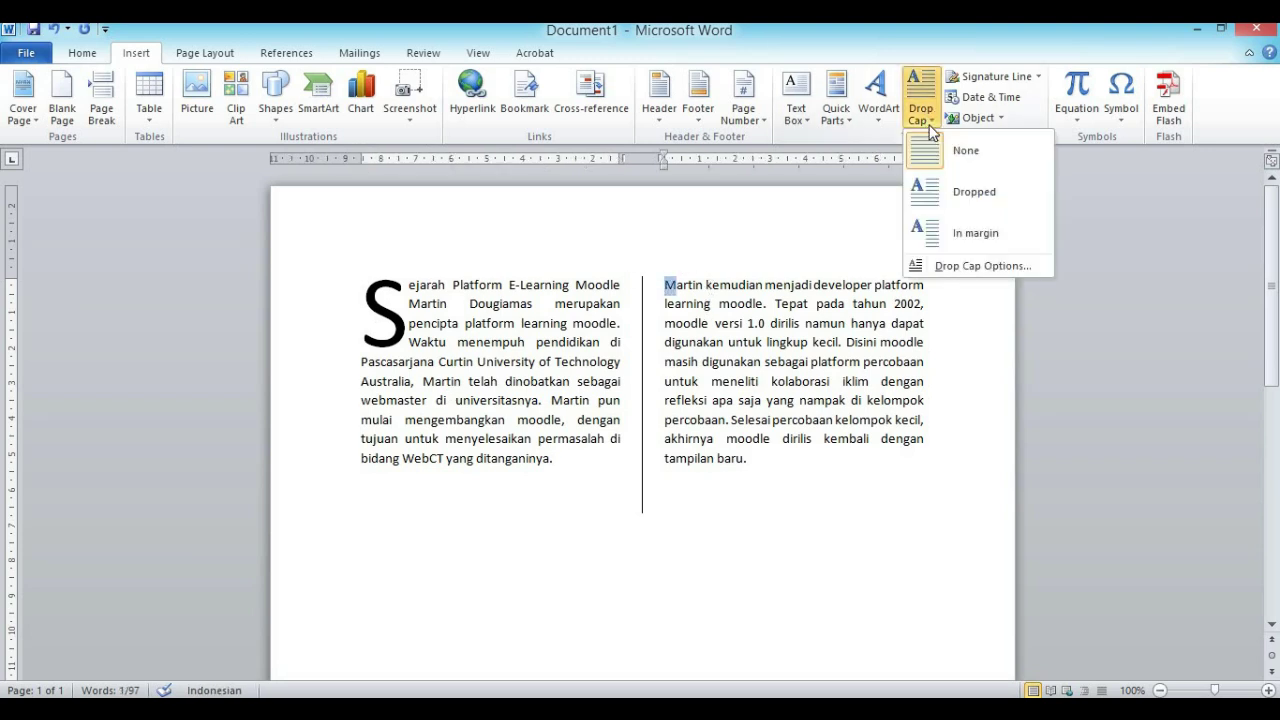
{"action": "left_click", "coordinate": [967, 266]}
{"action": "left_click", "coordinate": [645, 303]}
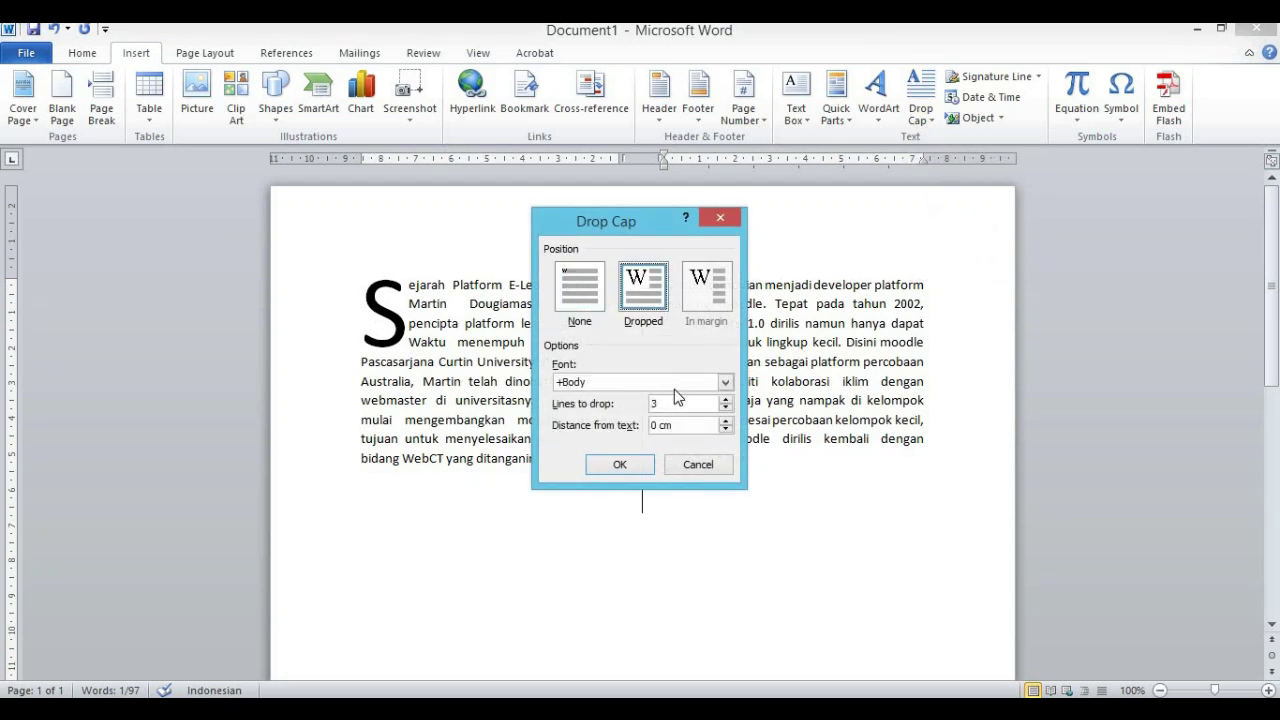
{"action": "left_click", "coordinate": [620, 465]}
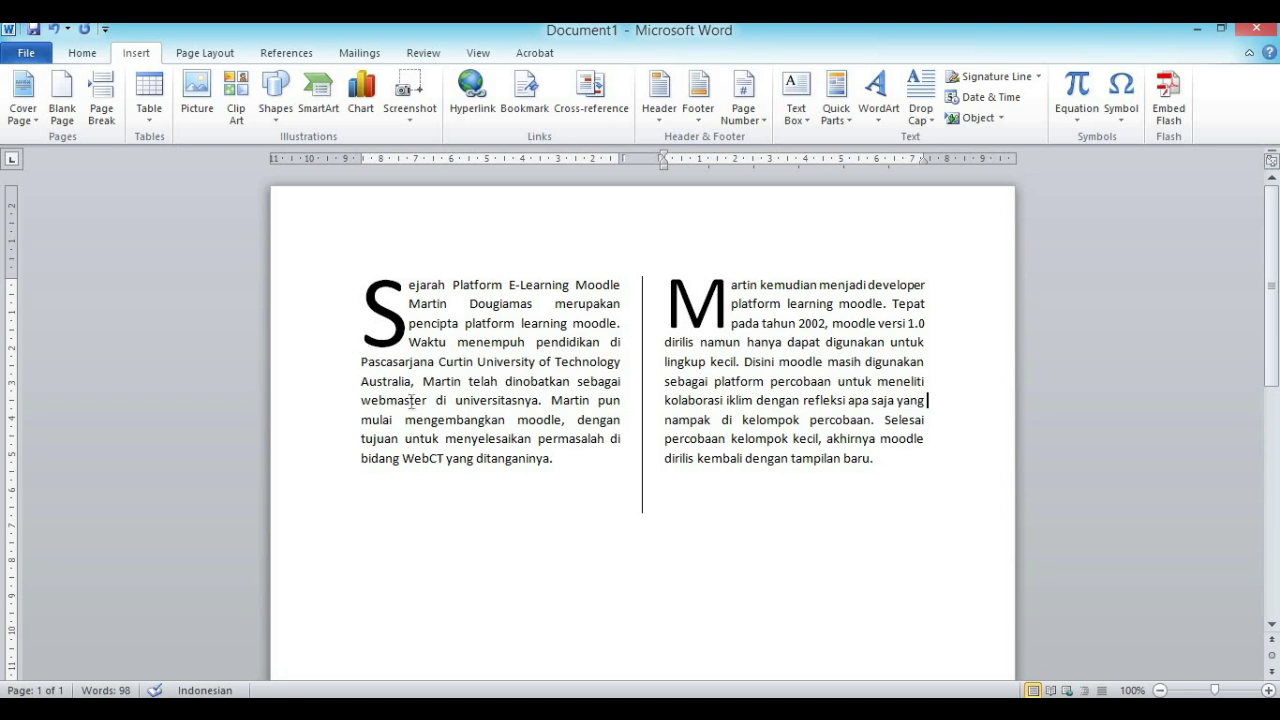
Start a new paragraph at "Disini" and make its first letter a Dropped drop cap spanning 2 lines, with added distance from the text
{"action": "left_click", "coordinate": [747, 362]}
{"action": "key", "text": "Return"}
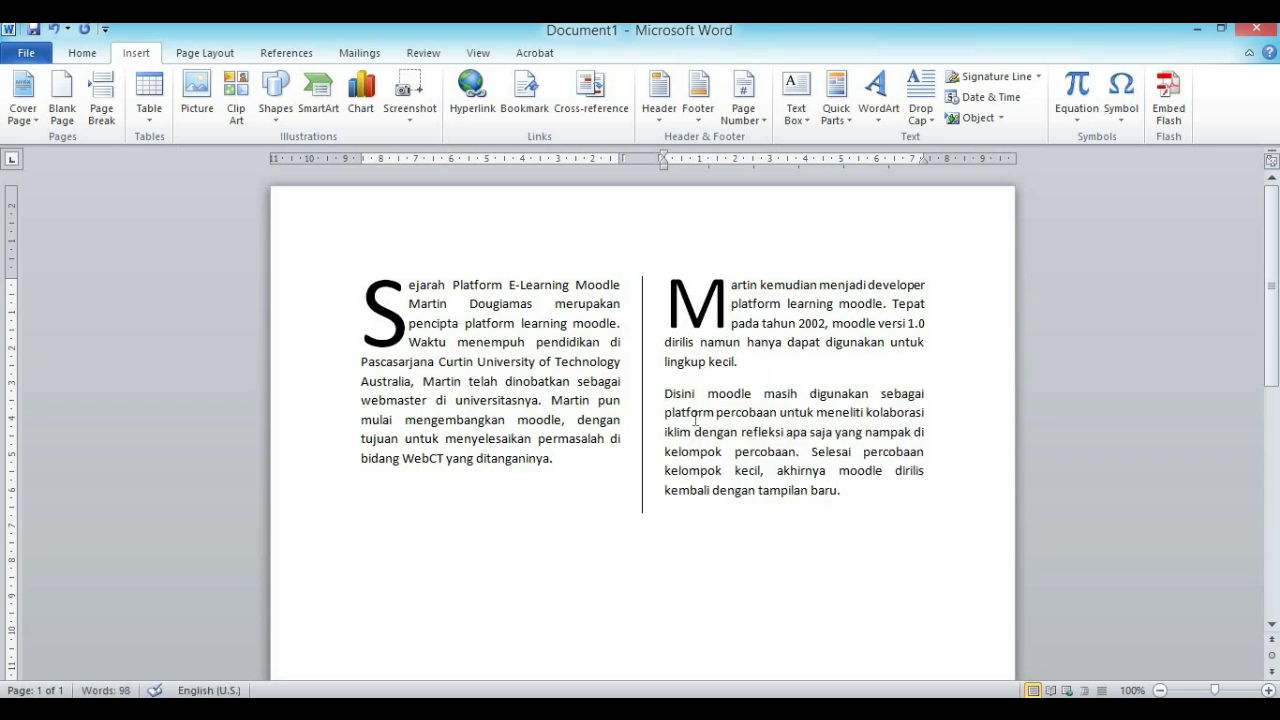
{"action": "left_click", "coordinate": [925, 108]}
{"action": "left_click", "coordinate": [965, 266]}
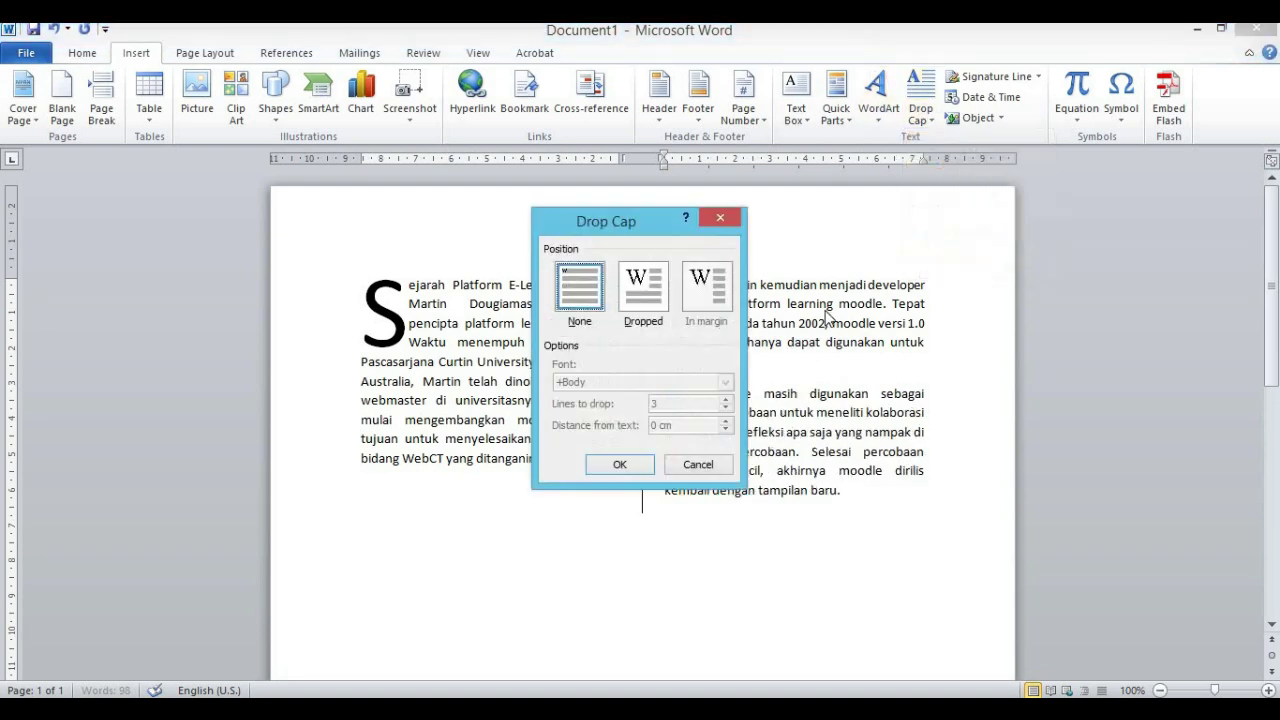
{"action": "left_click", "coordinate": [652, 290]}
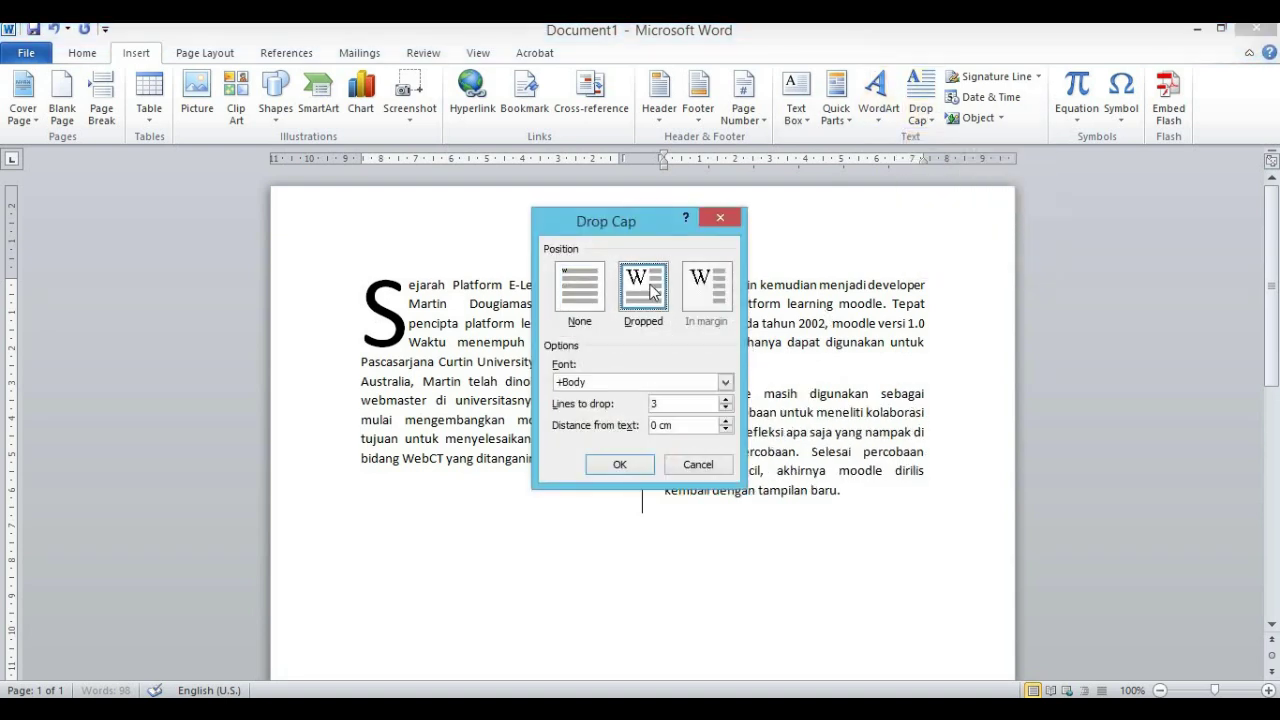
{"action": "left_click", "coordinate": [726, 408]}
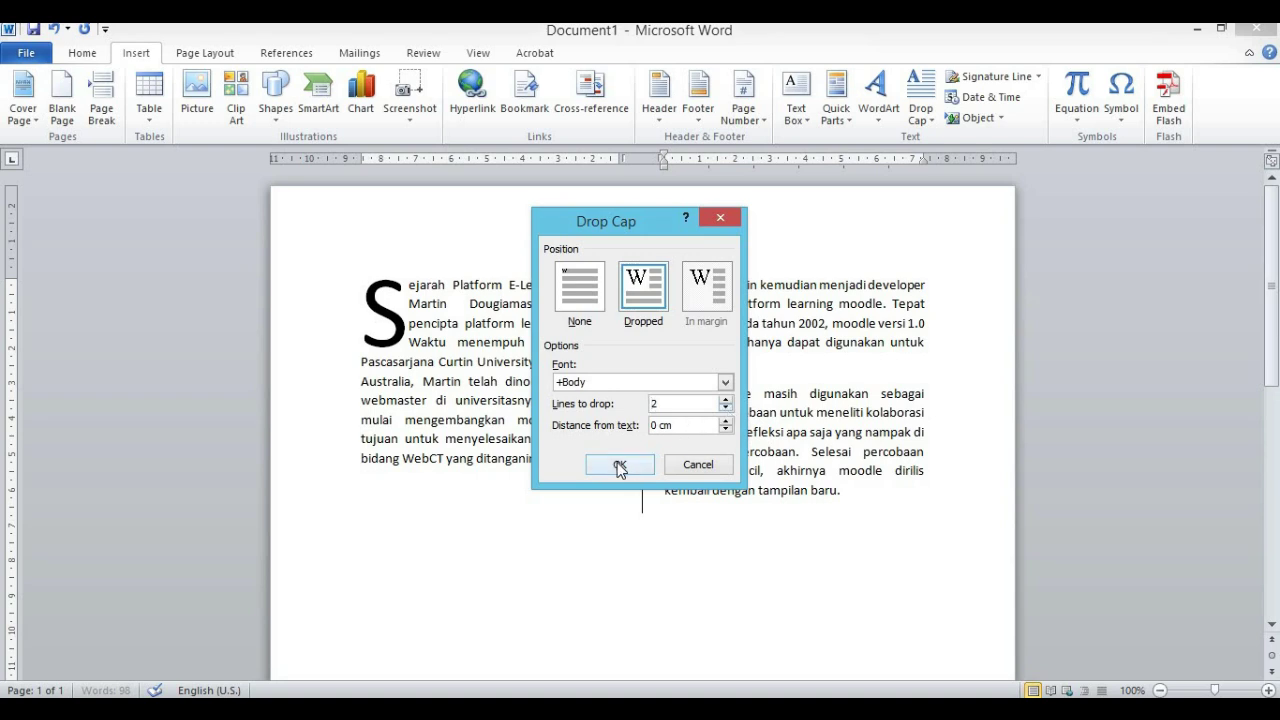
{"action": "left_click", "coordinate": [727, 421]}
{"action": "left_click", "coordinate": [620, 464]}
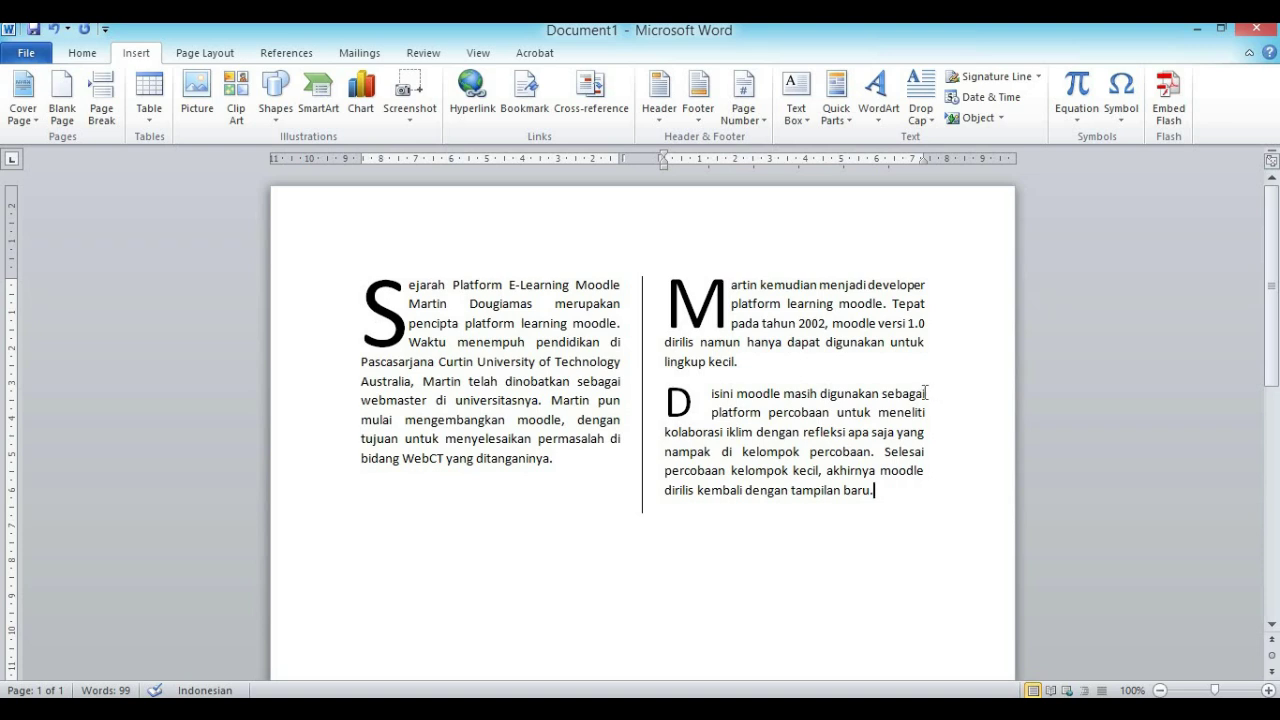
Undo the drop caps, the paragraph split and the two-column layout, back to single-column text
{"action": "key", "text": "ctrl+z"}
{"action": "key", "text": "ctrl+z"}
{"action": "key", "text": "ctrl+z"}
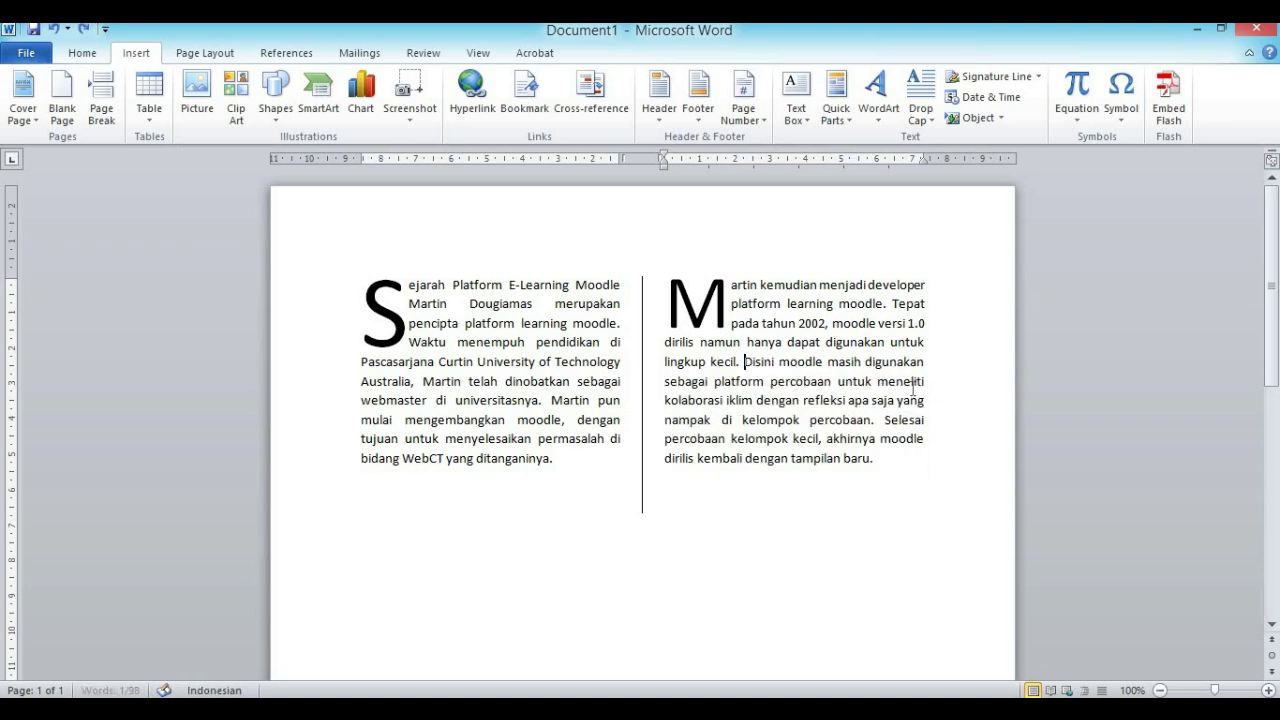
{"action": "key", "text": "ctrl+z"}
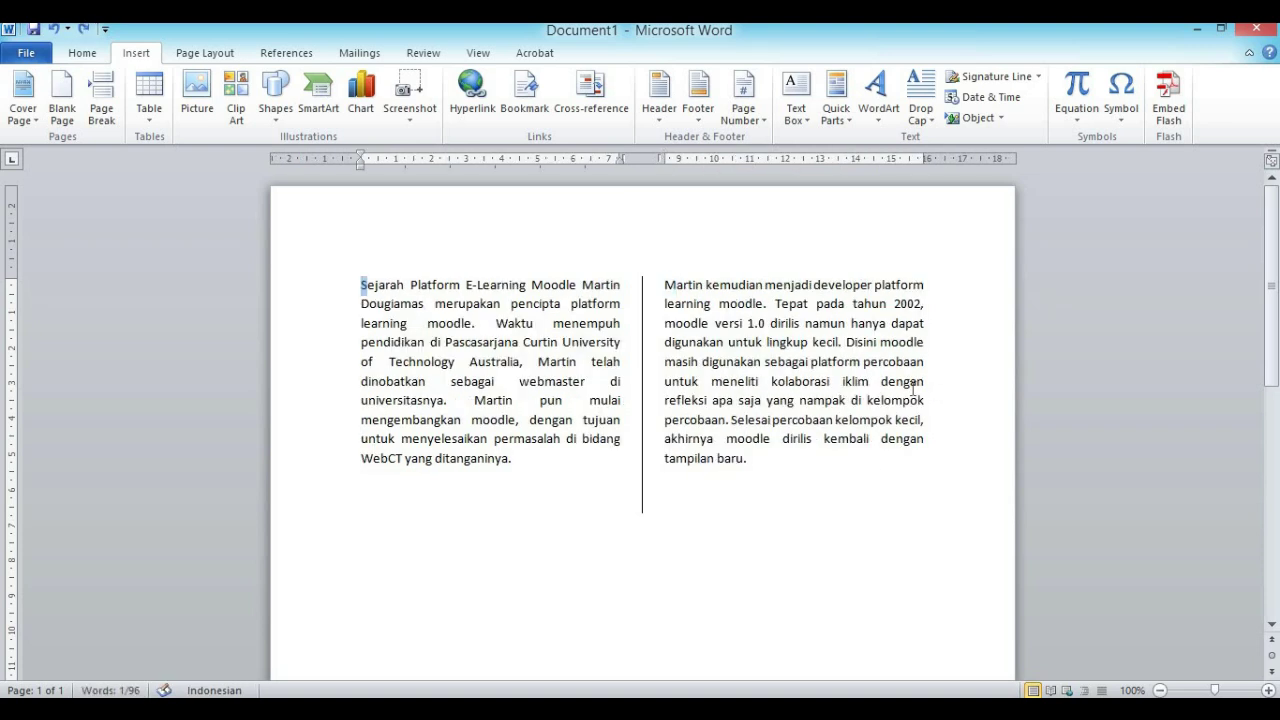
{"action": "key", "text": "ctrl+z"}
{"action": "key", "text": "ctrl+z"}
{"action": "key", "text": "ctrl+z"}
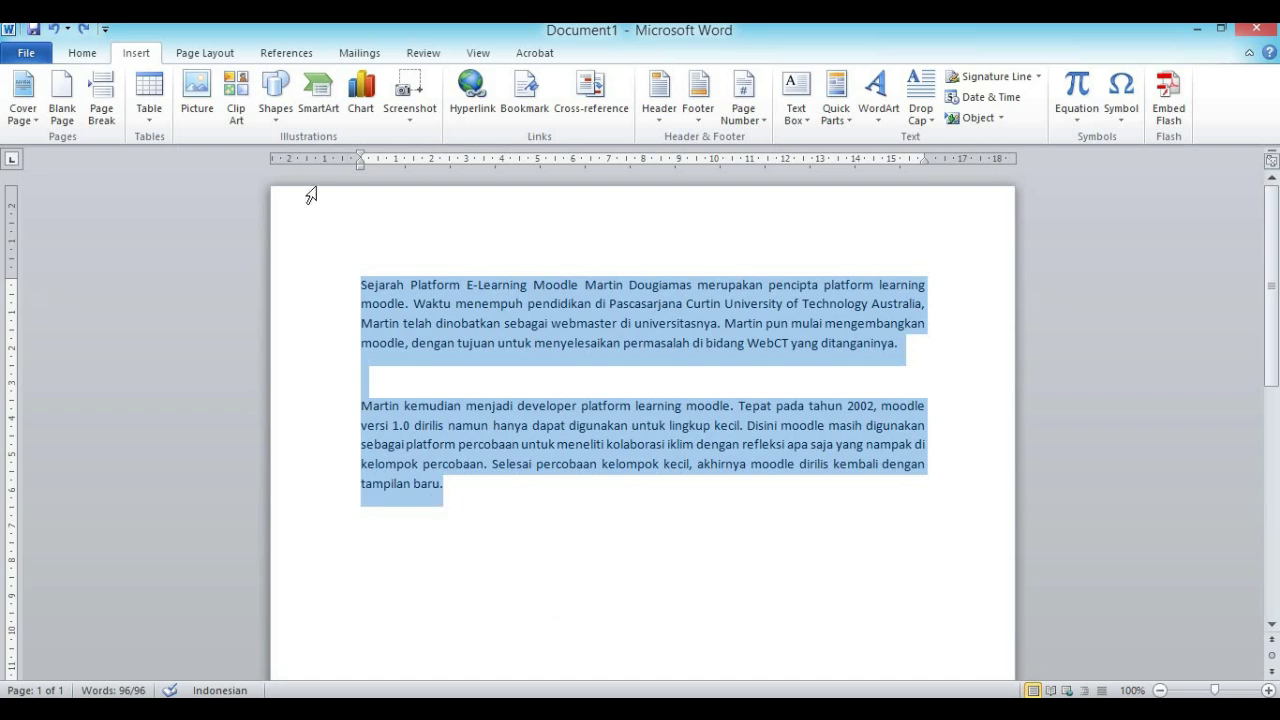
Lay out the selected text with the Left column preset extended to 3 columns, 2,6 cm, 5,93 cm and 5,93 cm wide
{"action": "left_click", "coordinate": [199, 54]}
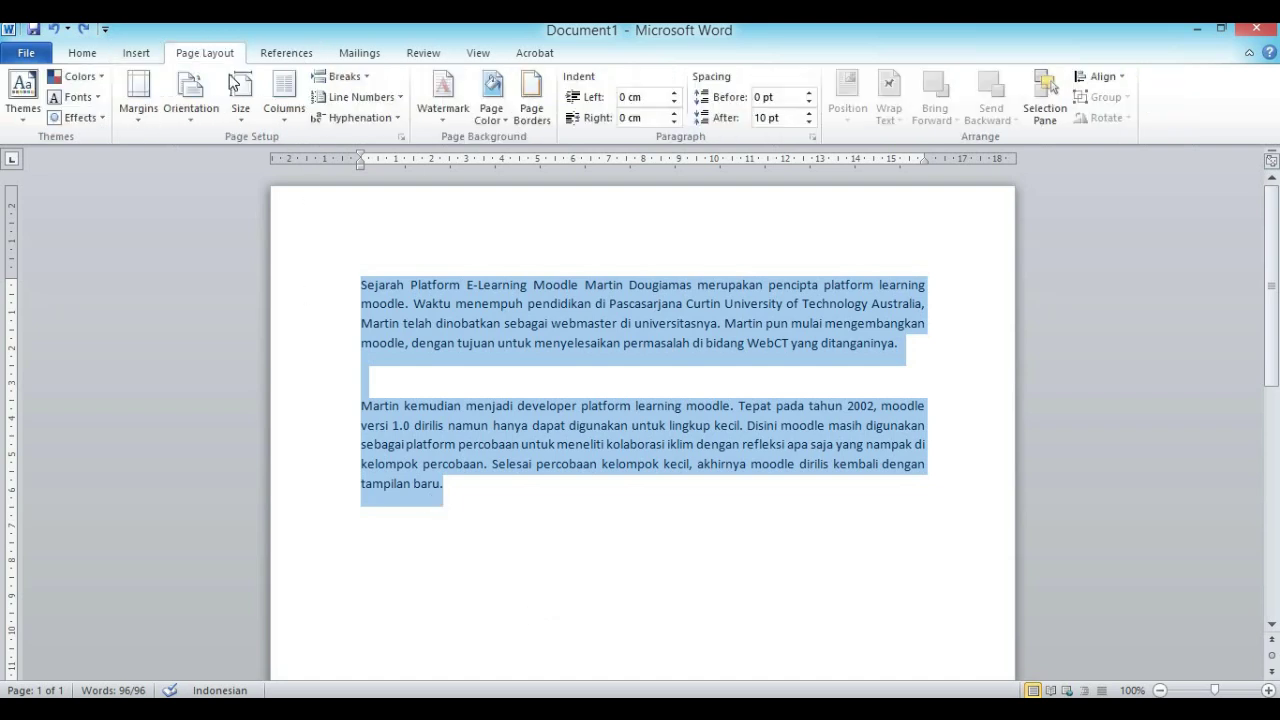
{"action": "left_click", "coordinate": [284, 98]}
{"action": "left_click", "coordinate": [325, 349]}
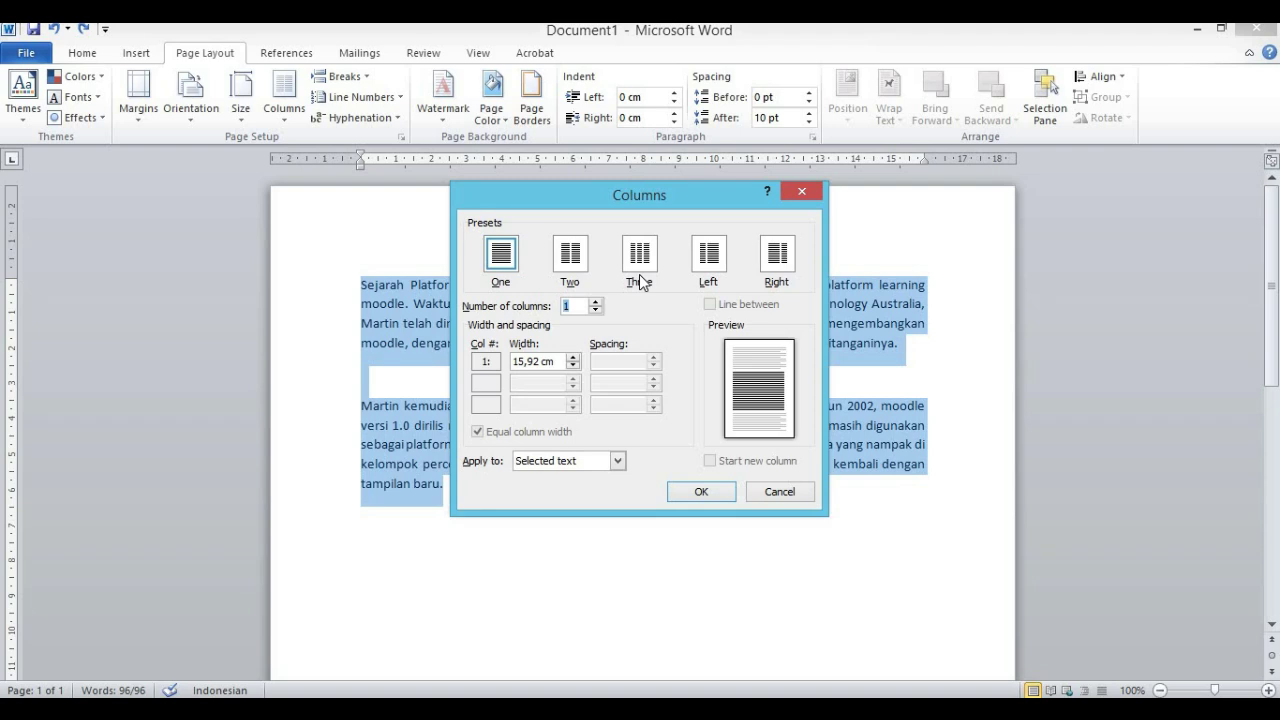
{"action": "left_click", "coordinate": [708, 254]}
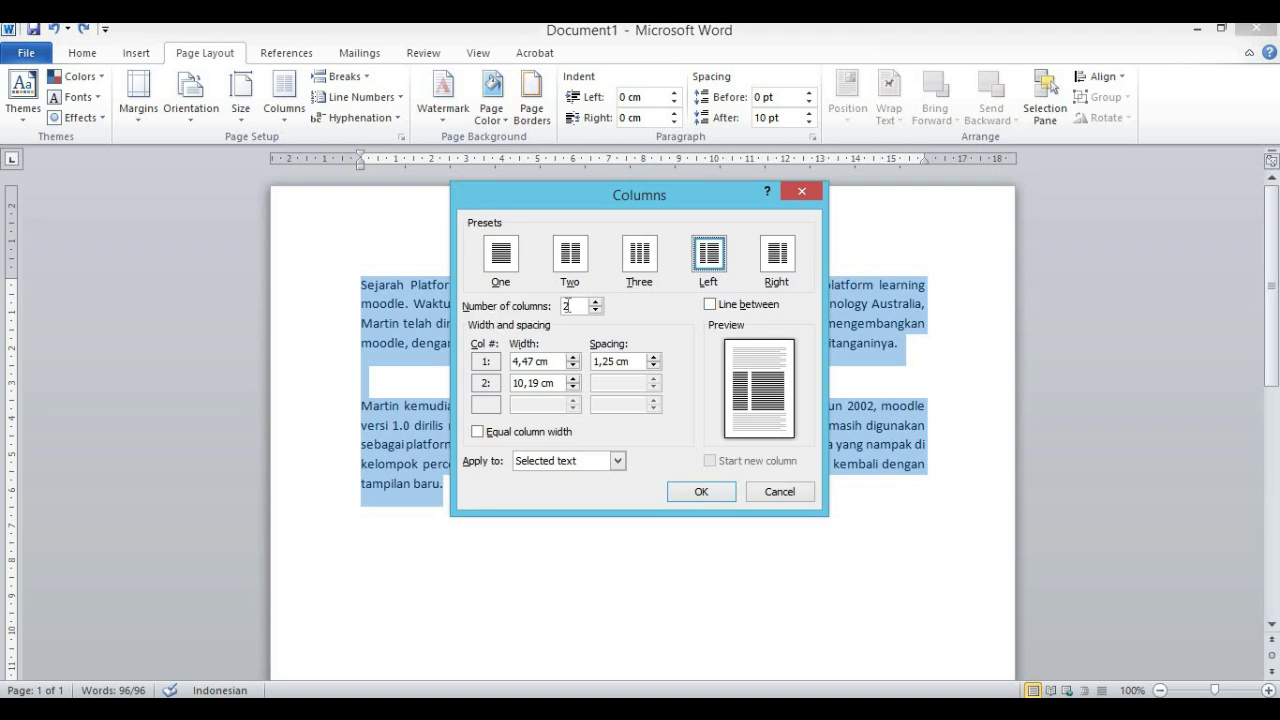
{"action": "left_click", "coordinate": [595, 302]}
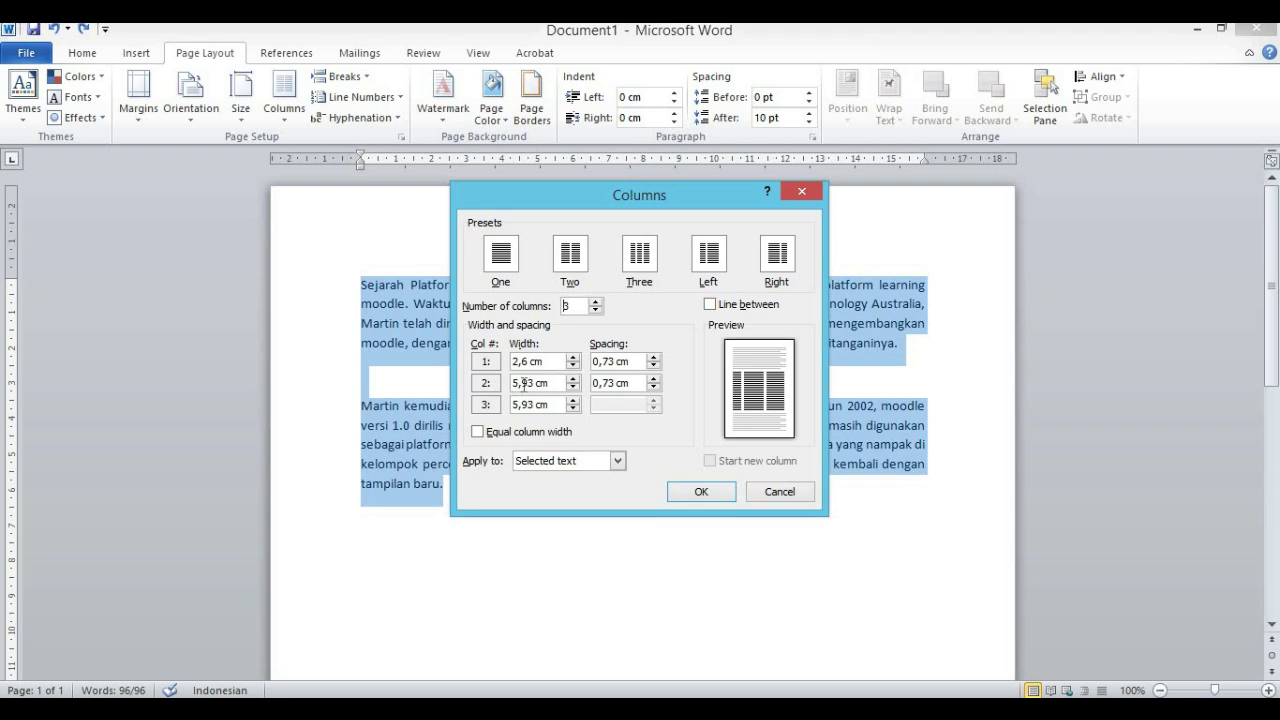
{"action": "left_click_drag", "start_coordinate": [550, 383], "coordinate": [504, 383]}
{"action": "left_click", "coordinate": [556, 382]}
{"action": "left_click_drag", "start_coordinate": [544, 360], "coordinate": [505, 361]}
{"action": "left_click", "coordinate": [697, 493]}
{"action": "left_click", "coordinate": [803, 457]}
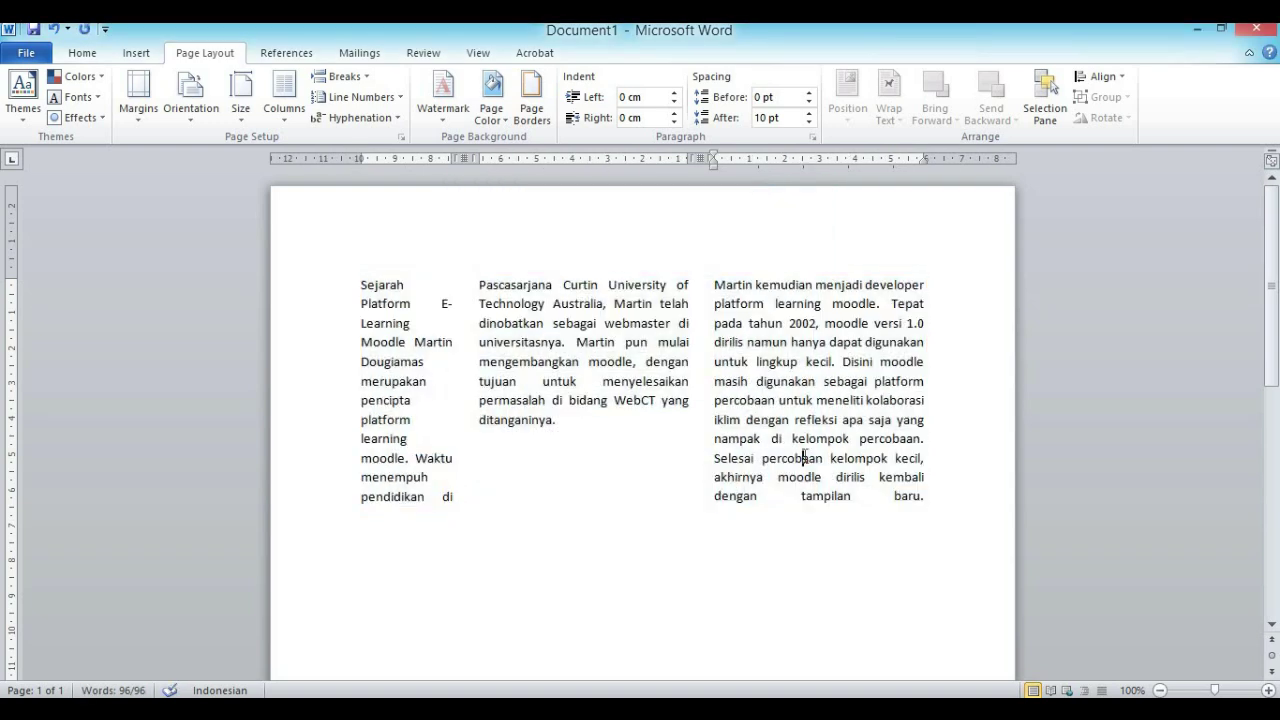
Add a dividing line between the three columns of the whole article
{"action": "left_click_drag", "start_coordinate": [363, 286], "coordinate": [931, 500]}
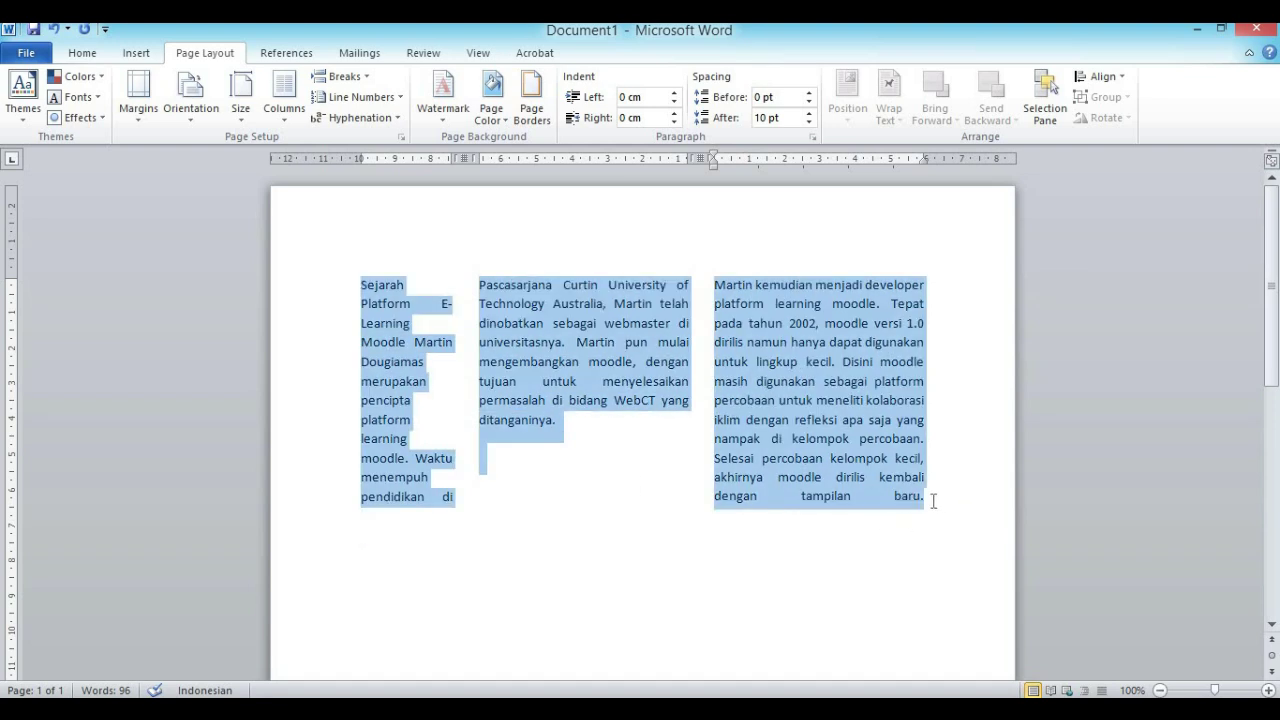
{"action": "left_click", "coordinate": [293, 115]}
{"action": "left_click", "coordinate": [326, 348]}
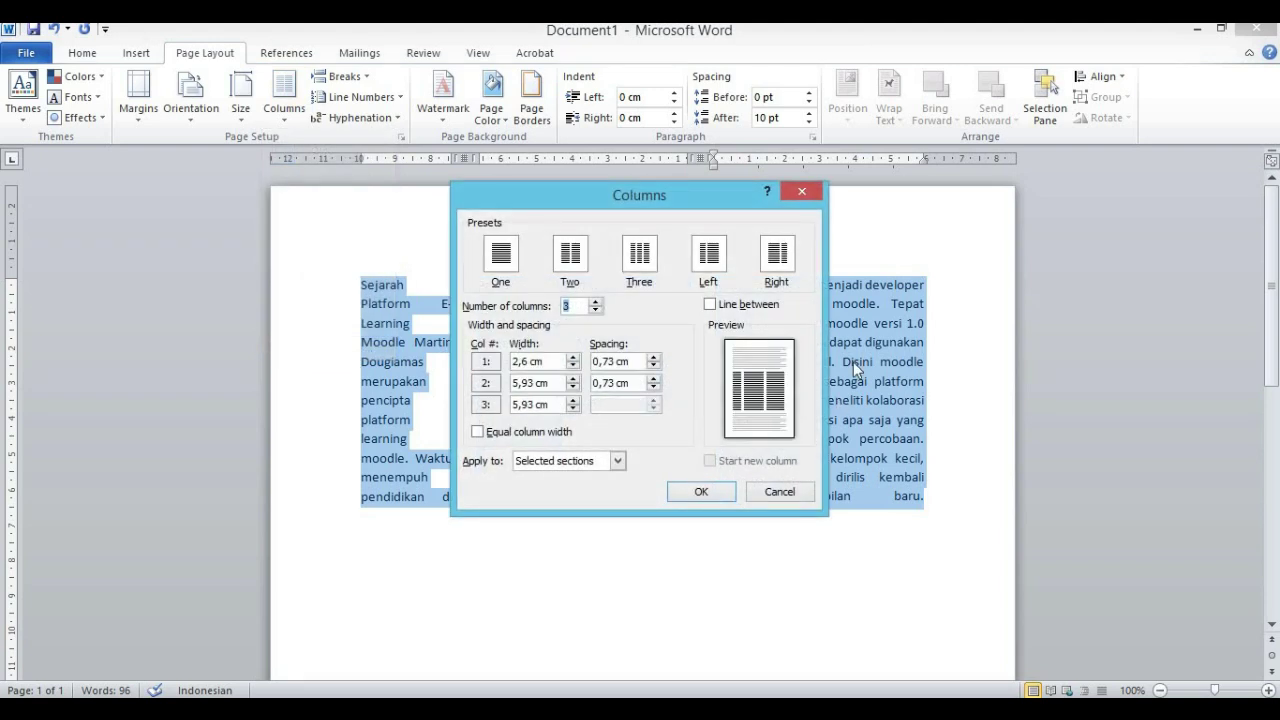
{"action": "left_click", "coordinate": [763, 309]}
{"action": "left_click", "coordinate": [712, 489]}
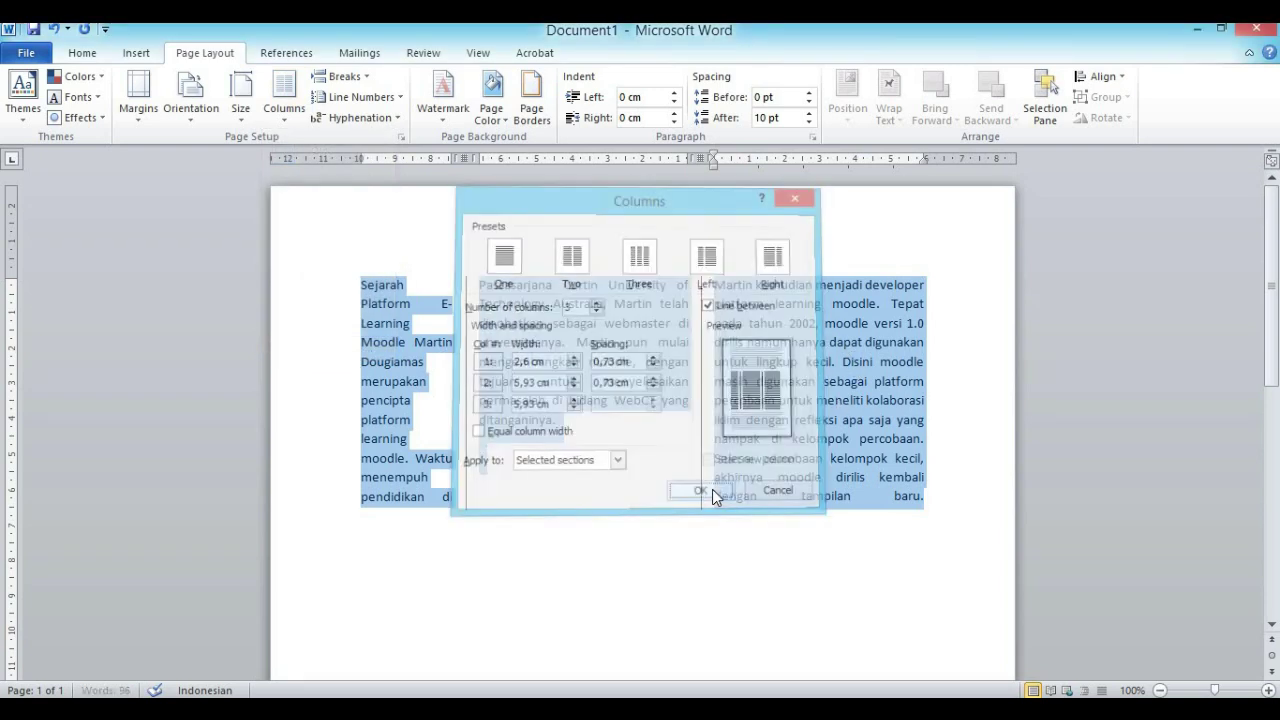
{"action": "left_click", "coordinate": [900, 451]}
Left-align the entire document text
{"action": "key", "text": "ctrl+Home"}
{"action": "key", "text": "ctrl+a"}
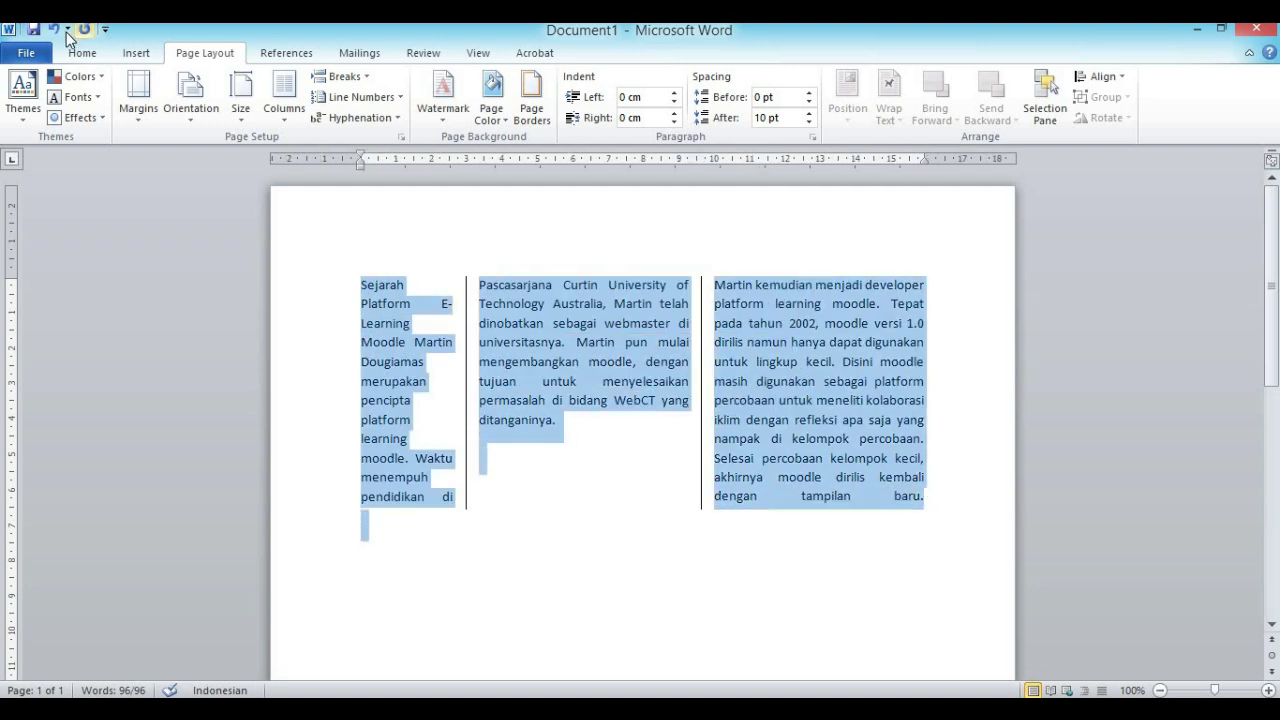
{"action": "left_click", "coordinate": [82, 53]}
{"action": "left_click", "coordinate": [409, 111]}
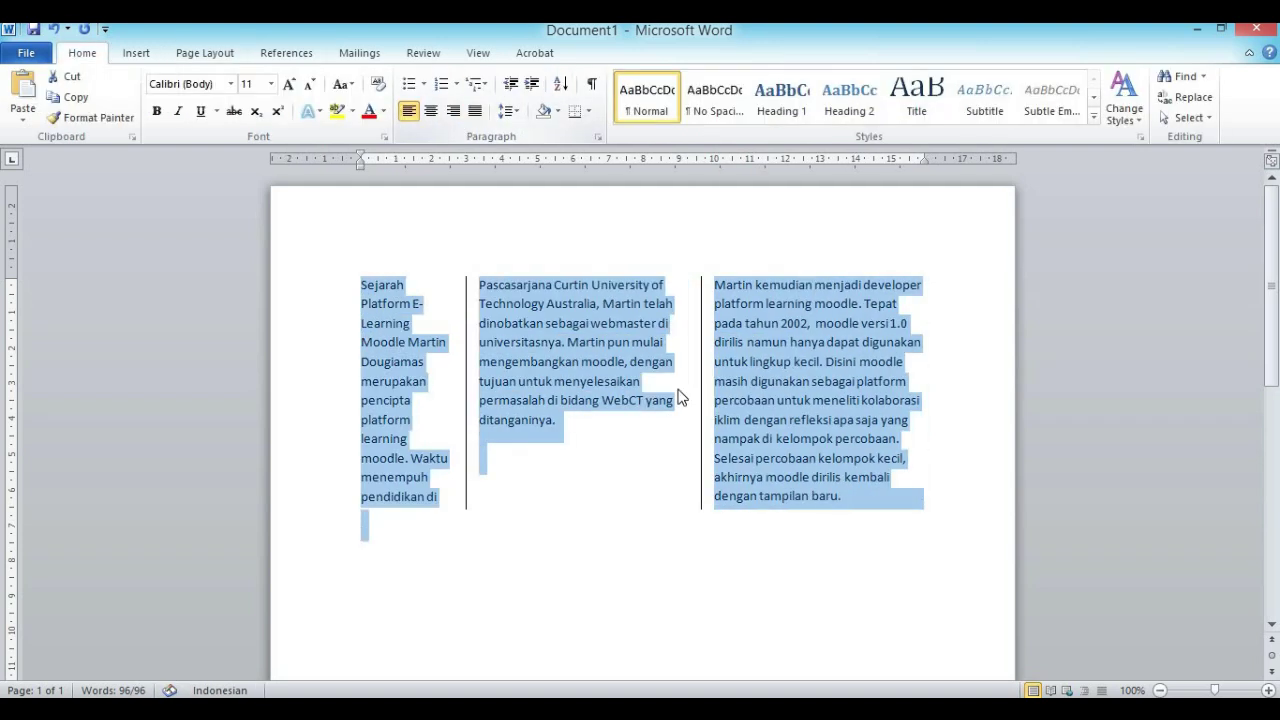
{"action": "left_click", "coordinate": [880, 539]}
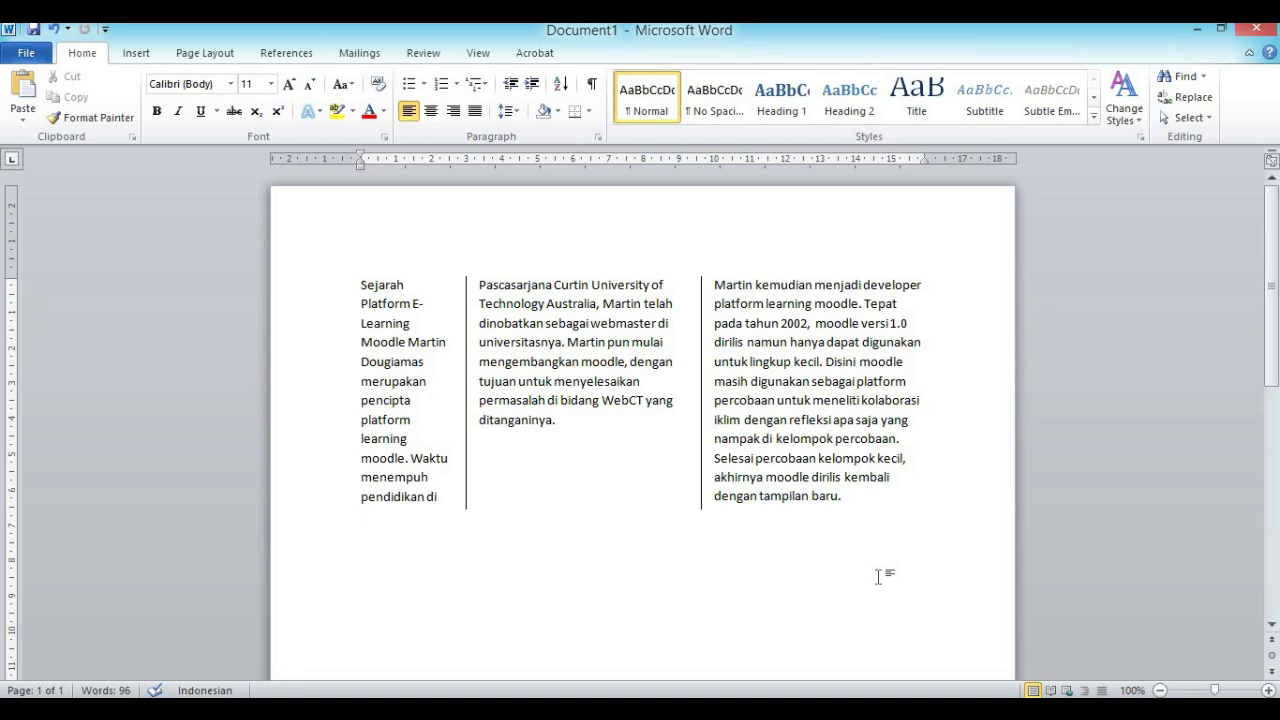
{"action": "left_click", "coordinate": [130, 53]}
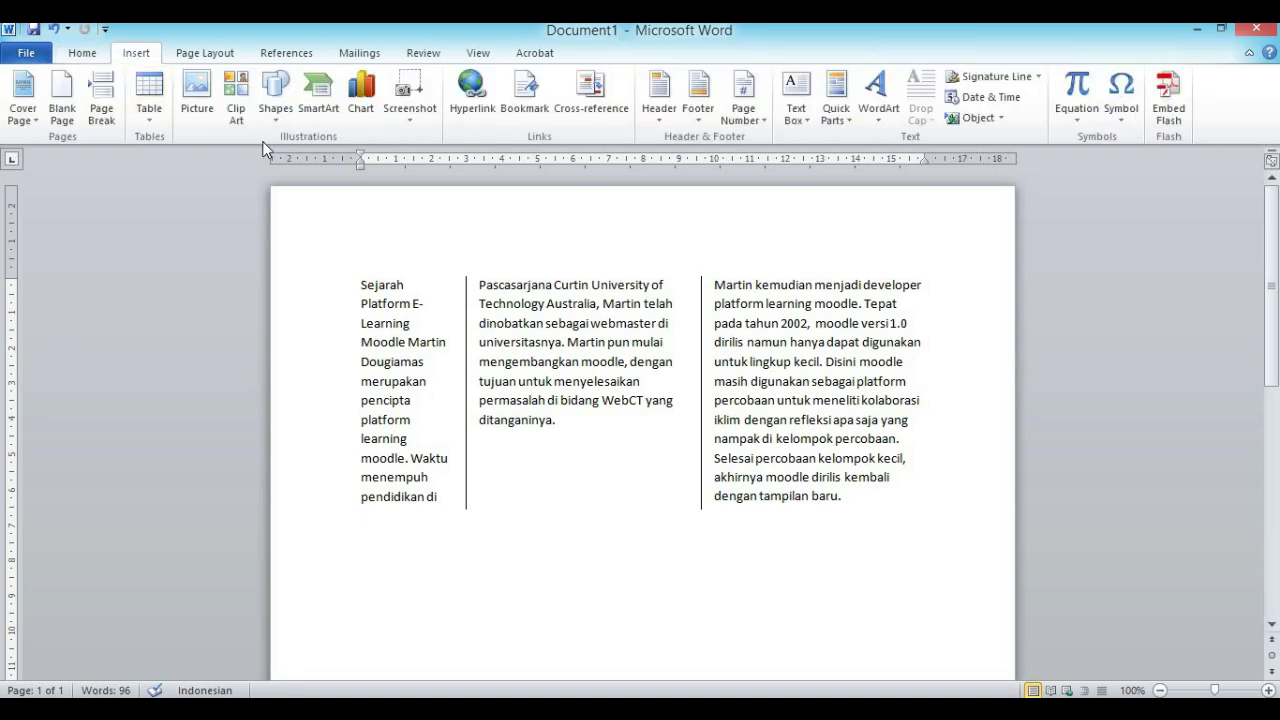
{"action": "left_click", "coordinate": [276, 100]}
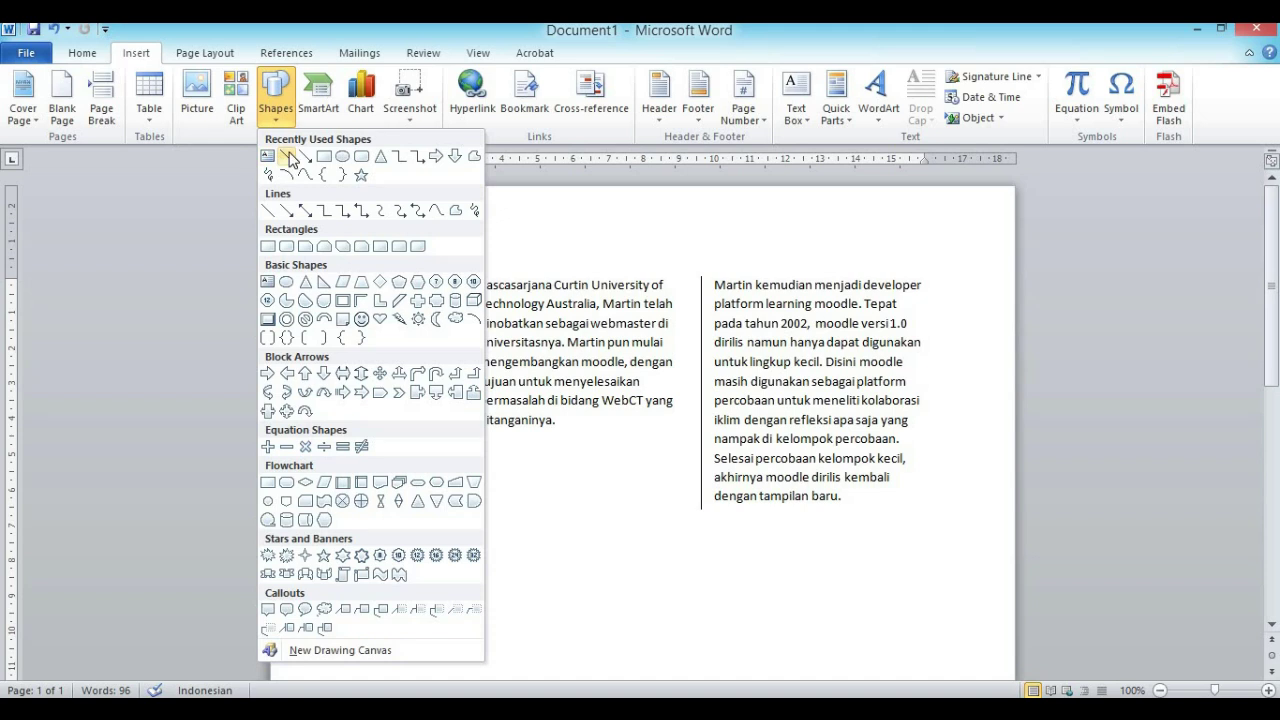
{"action": "left_click", "coordinate": [878, 482]}
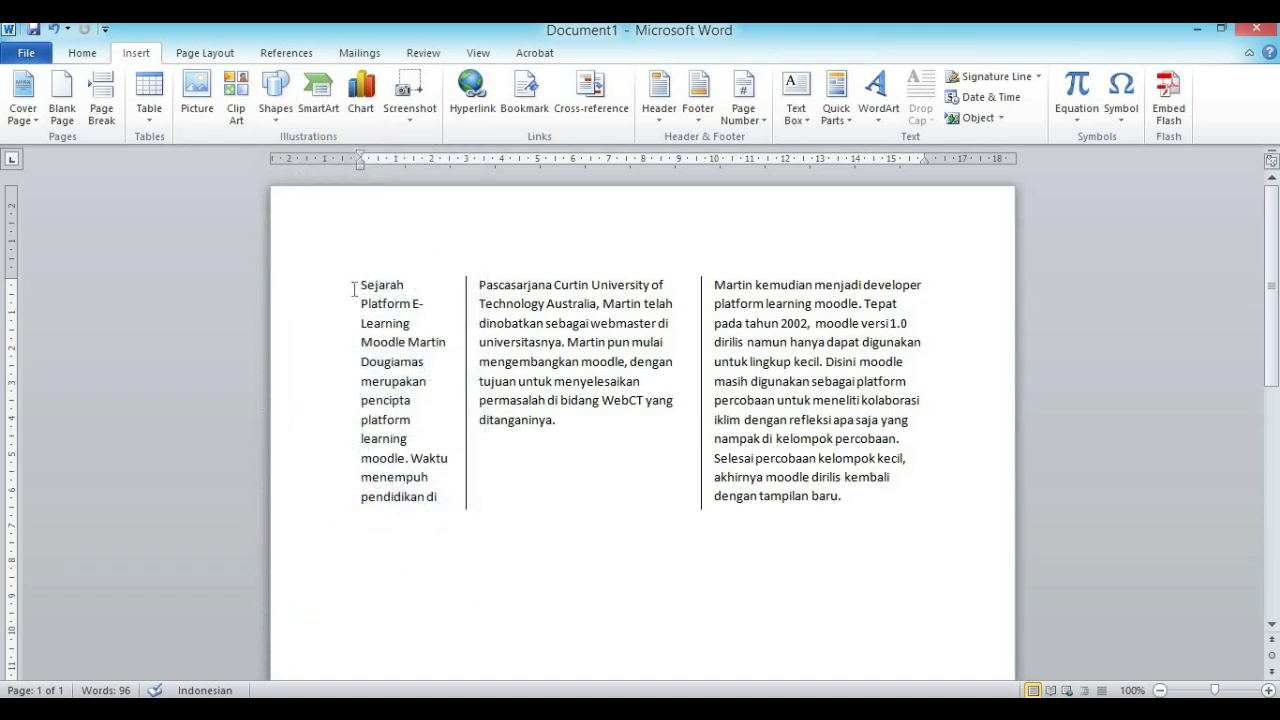
{"action": "left_click_drag", "start_coordinate": [357, 285], "coordinate": [853, 502]}
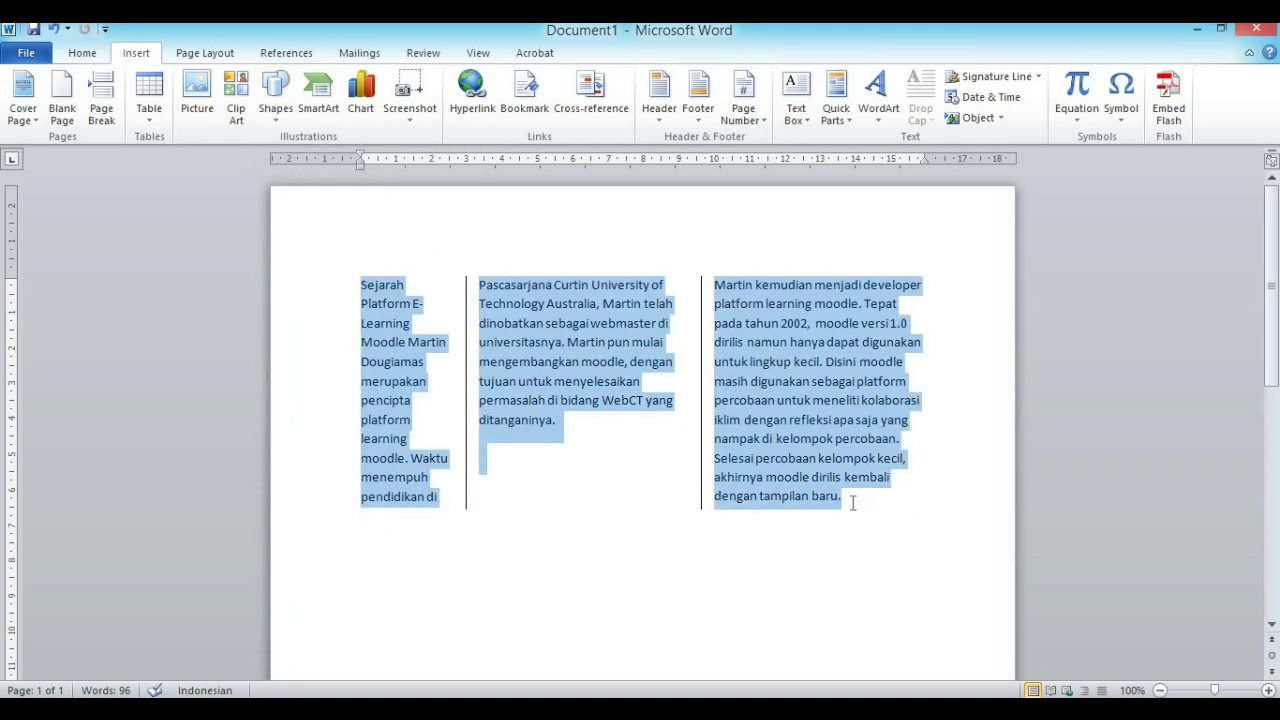
{"action": "left_click", "coordinate": [529, 326]}
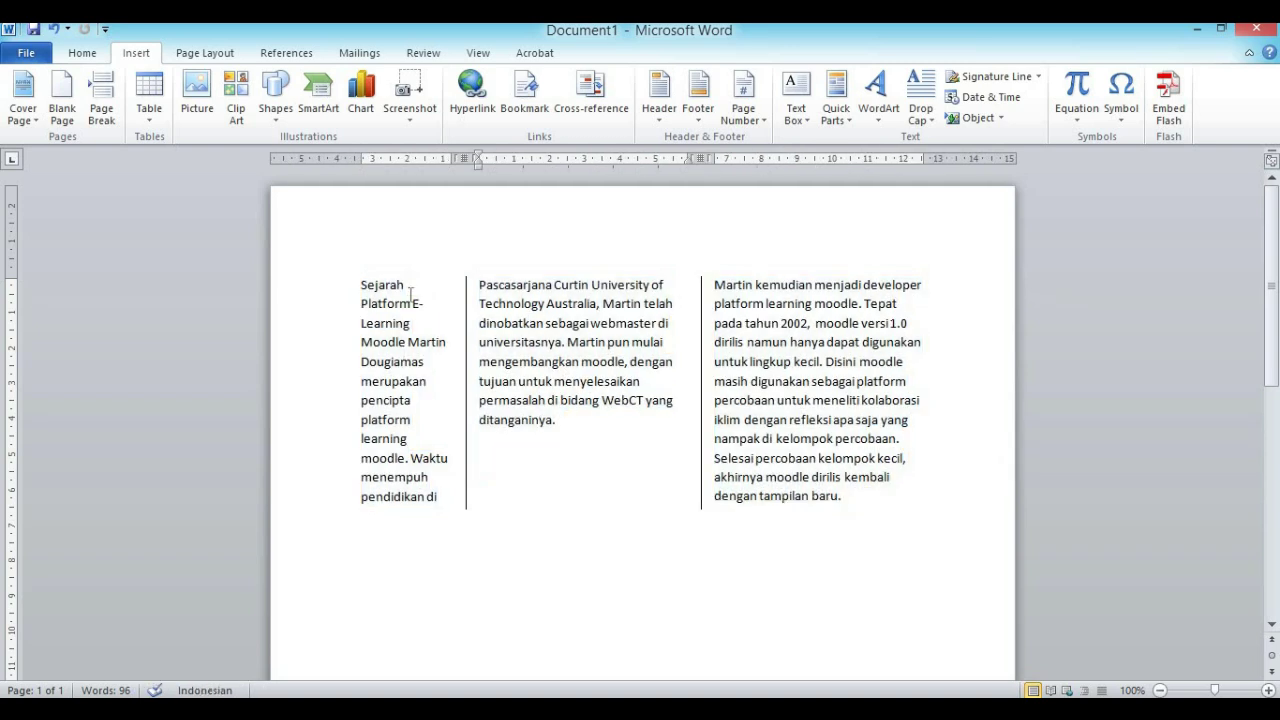
{"action": "left_click_drag", "start_coordinate": [489, 286], "coordinate": [478, 287]}
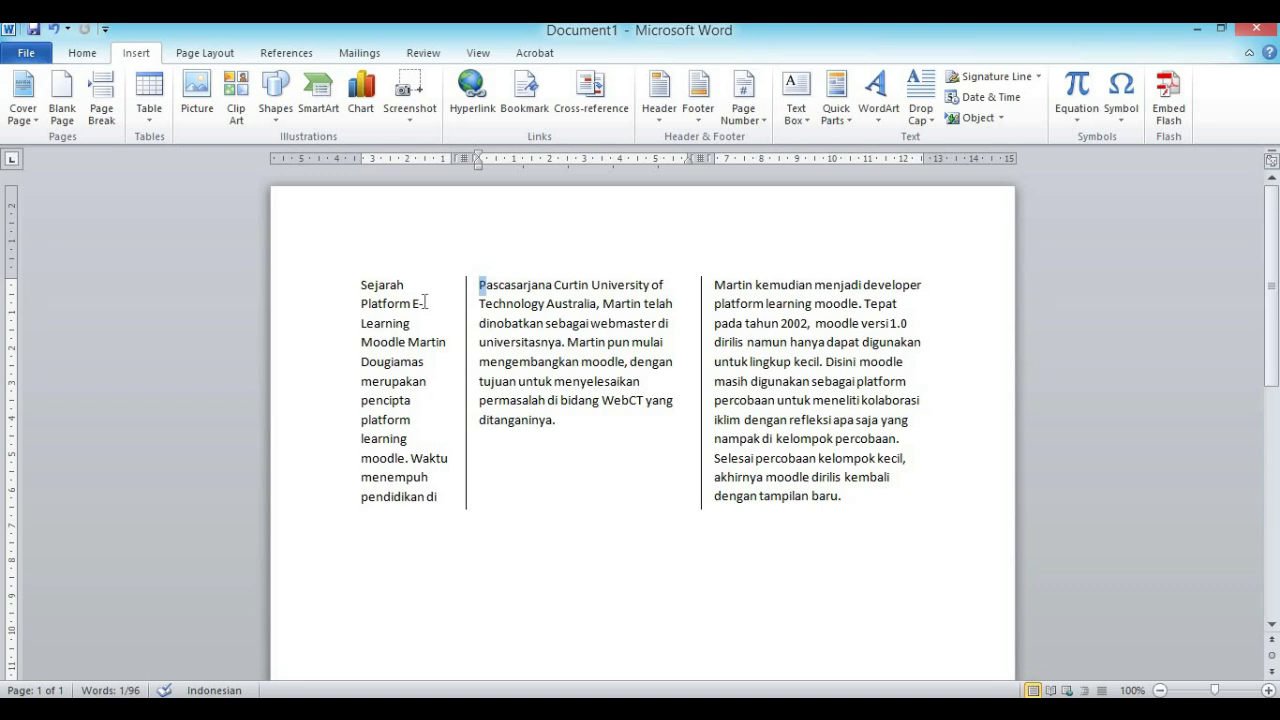
{"action": "left_click", "coordinate": [868, 494]}
{"action": "left_click_drag", "start_coordinate": [362, 286], "coordinate": [850, 507]}
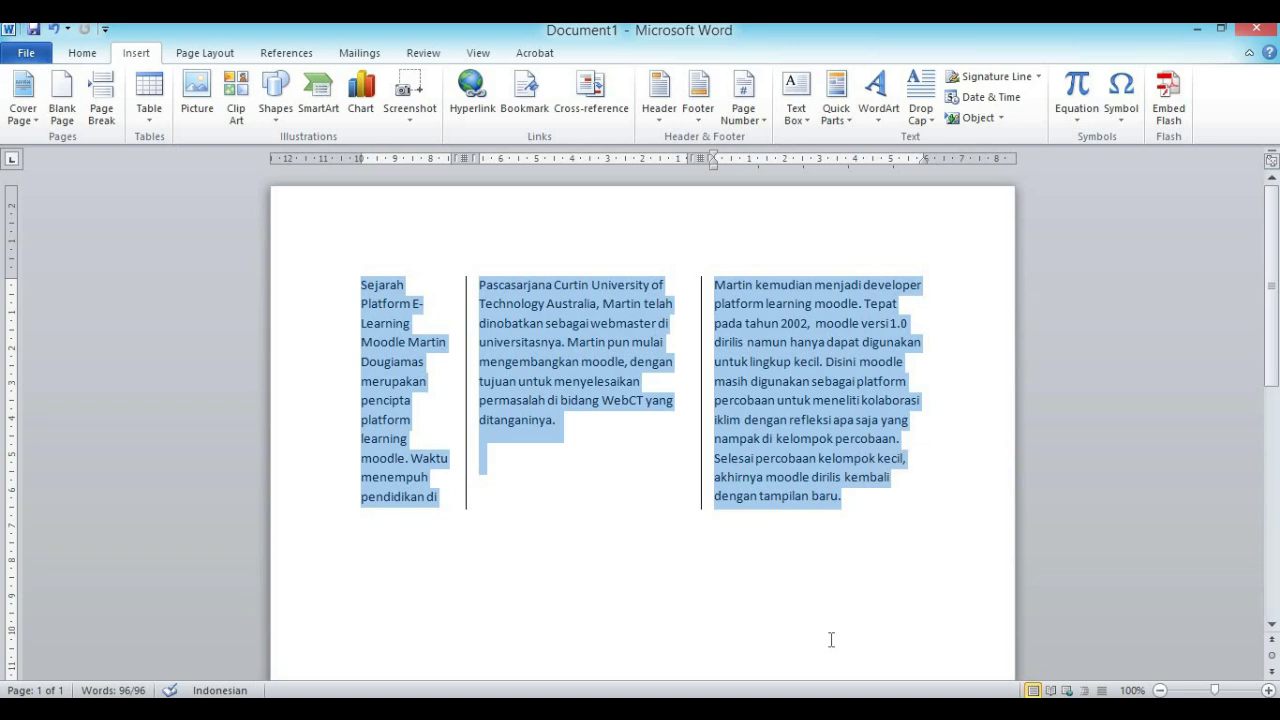